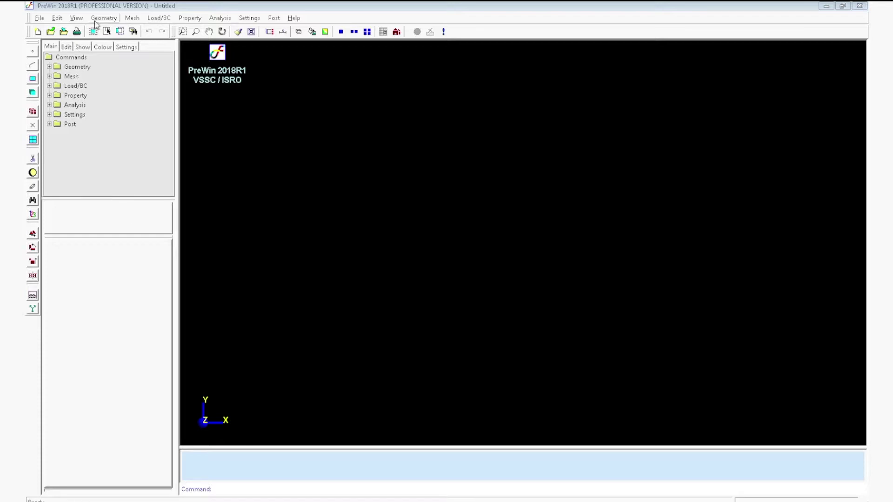
Step: Create key points at 0/0/0 and 3000/0/0
{"action": "left_click", "coordinate": [31, 54]}
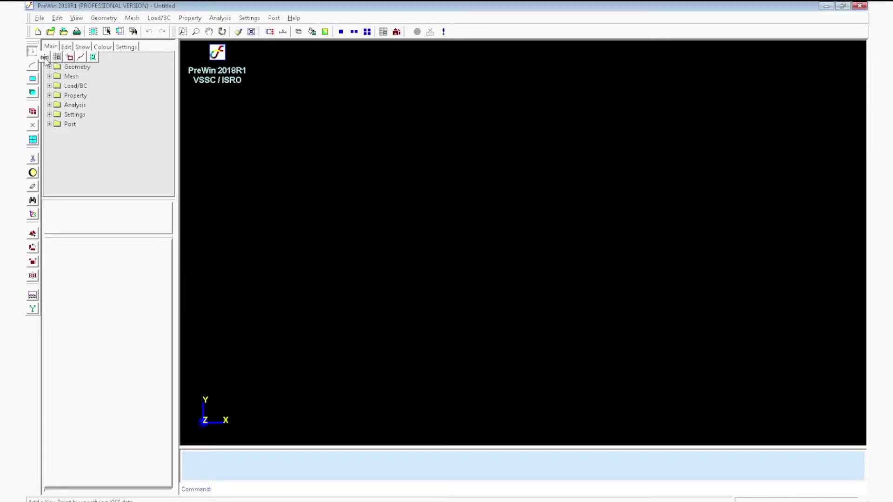
{"action": "left_click", "coordinate": [45, 58]}
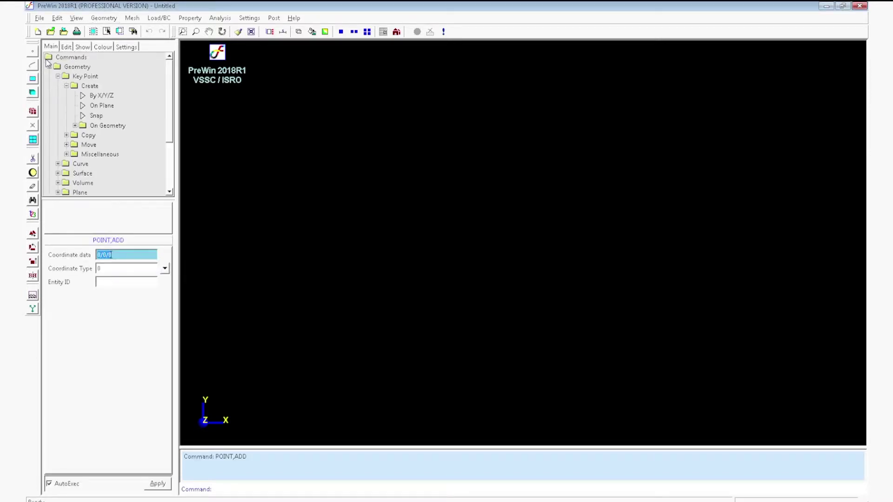
{"action": "left_click", "coordinate": [158, 484]}
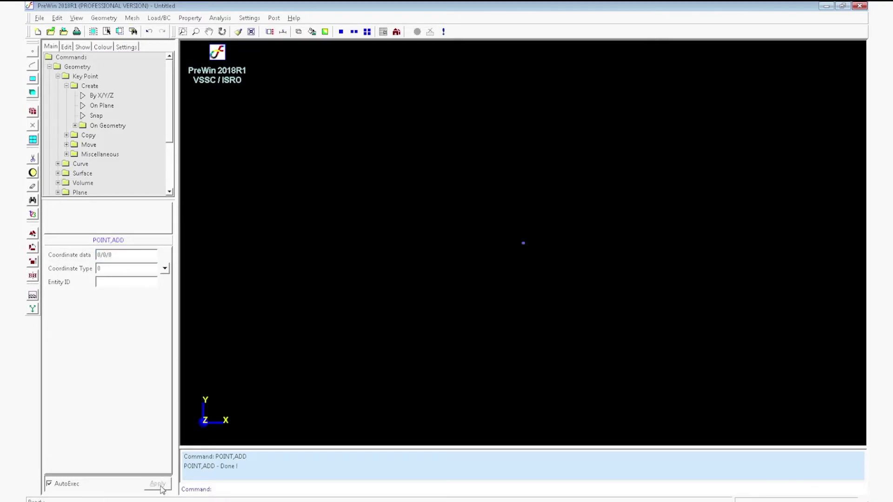
{"action": "double_click", "coordinate": [128, 254]}
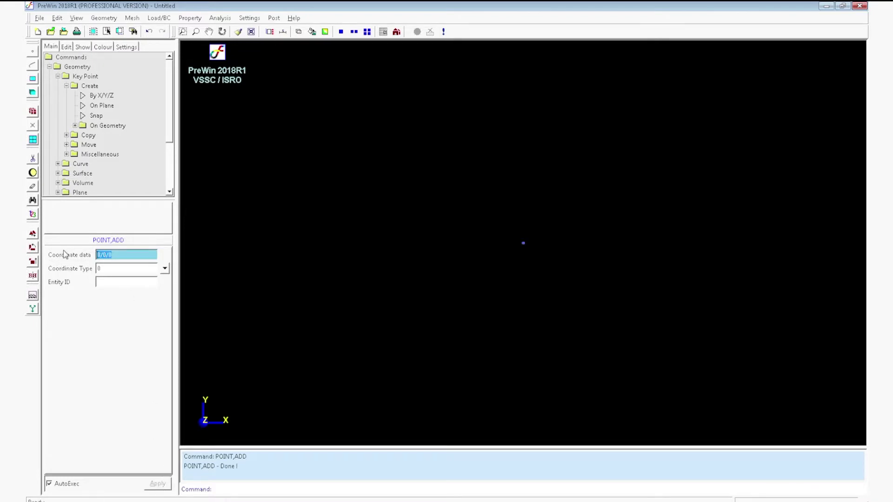
{"action": "type", "text": "3000/0/0"}
{"action": "left_click", "coordinate": [155, 482]}
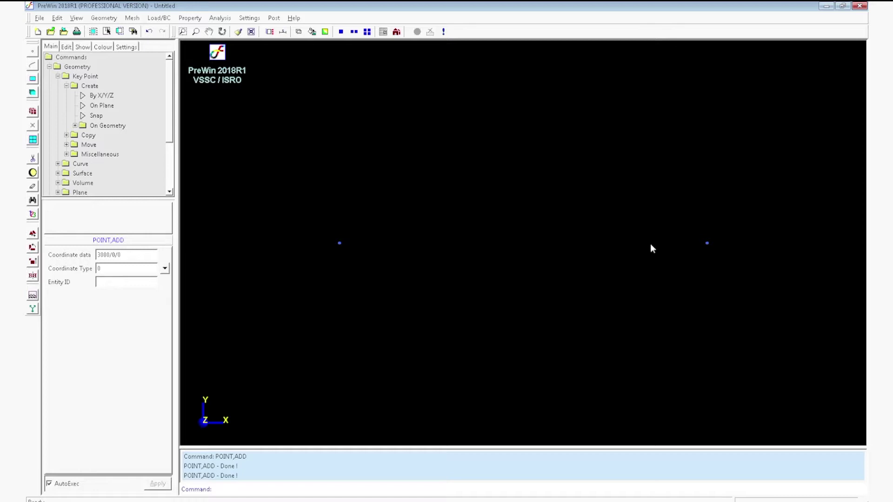
Step: Join key points P1 and P2 with a straight line for the beam axis
{"action": "left_click", "coordinate": [33, 68]}
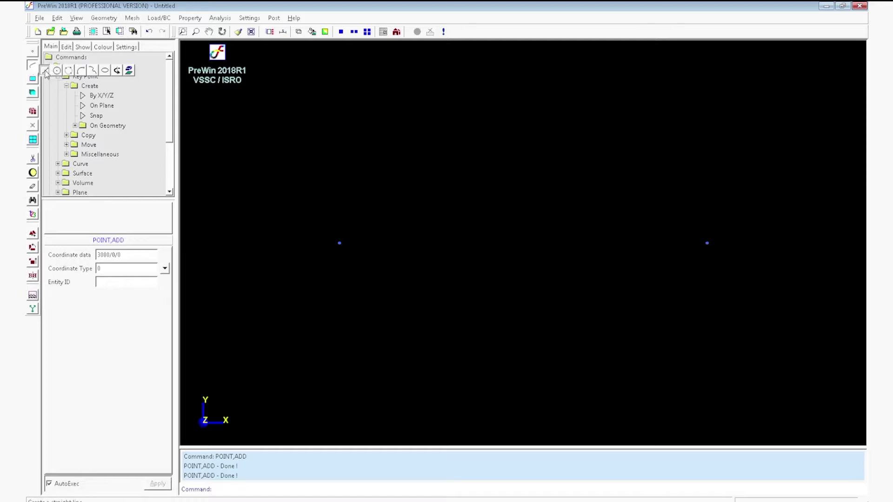
{"action": "left_click", "coordinate": [46, 72]}
{"action": "left_click", "coordinate": [65, 211]}
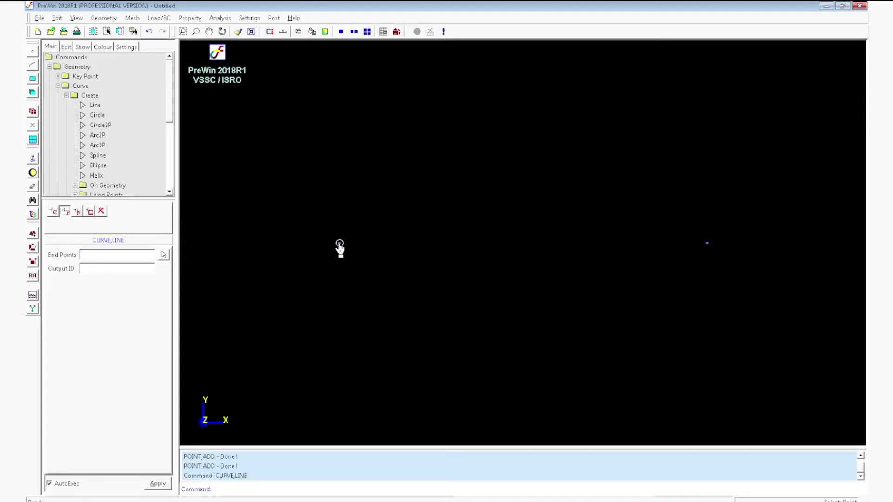
{"action": "left_click", "coordinate": [339, 244]}
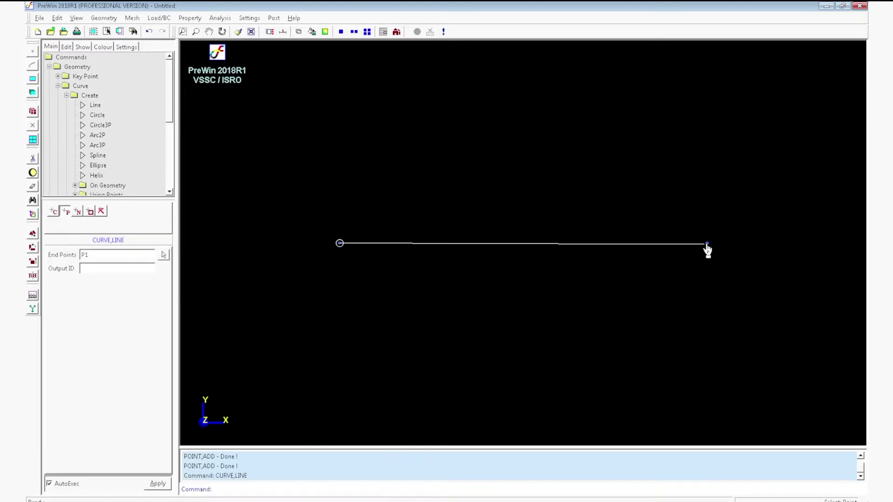
{"action": "left_click", "coordinate": [706, 245]}
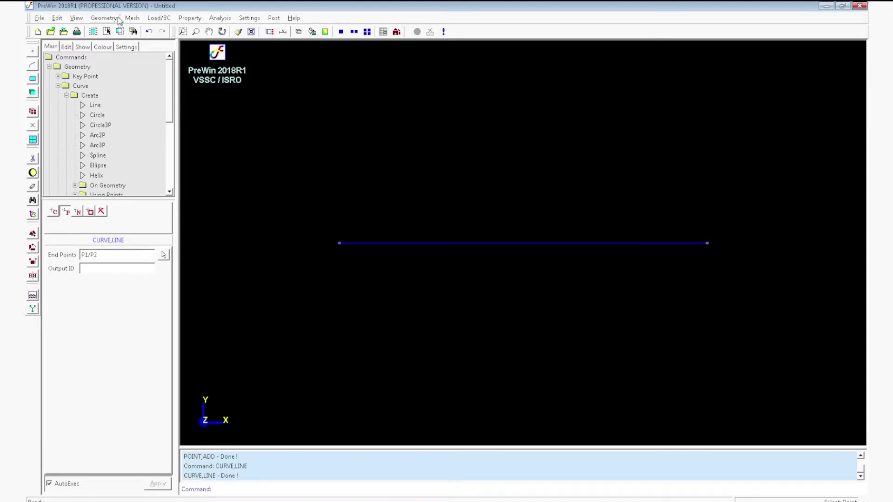
Step: Mesh the beam line into 10 two-node BAR elements
{"action": "left_click", "coordinate": [34, 114]}
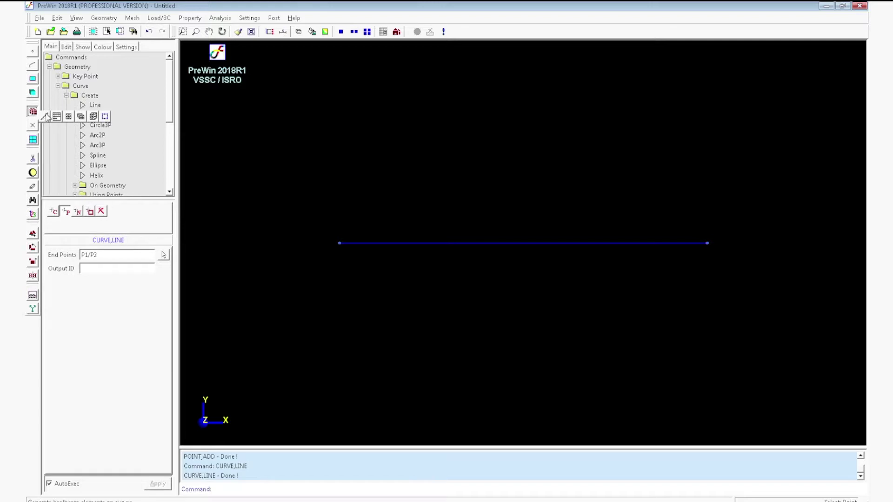
{"action": "left_click", "coordinate": [46, 116]}
{"action": "left_click", "coordinate": [445, 243]}
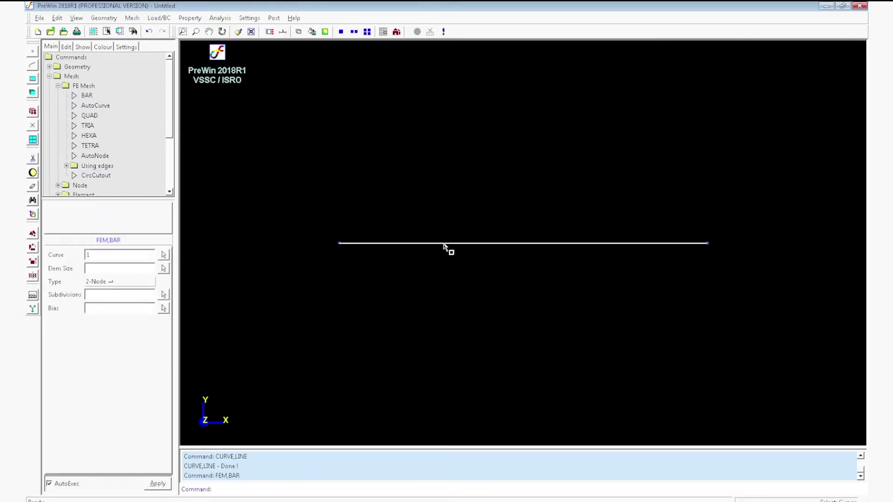
{"action": "left_click", "coordinate": [151, 269]}
{"action": "left_click", "coordinate": [505, 243]}
{"action": "type", "text": "10"}
{"action": "left_click", "coordinate": [168, 484]}
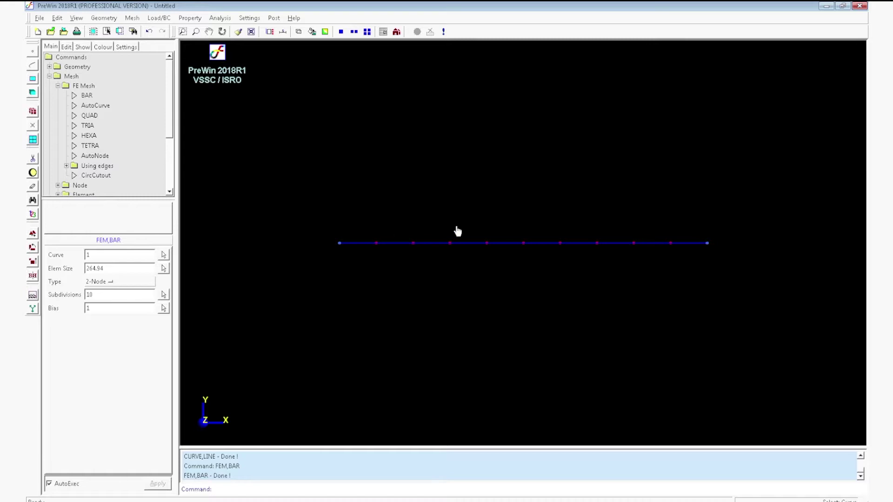
Step: Erase the geometry curve so only the bar mesh remains
{"action": "left_click", "coordinate": [104, 18]}
{"action": "mouse_move", "coordinate": [122, 40]}
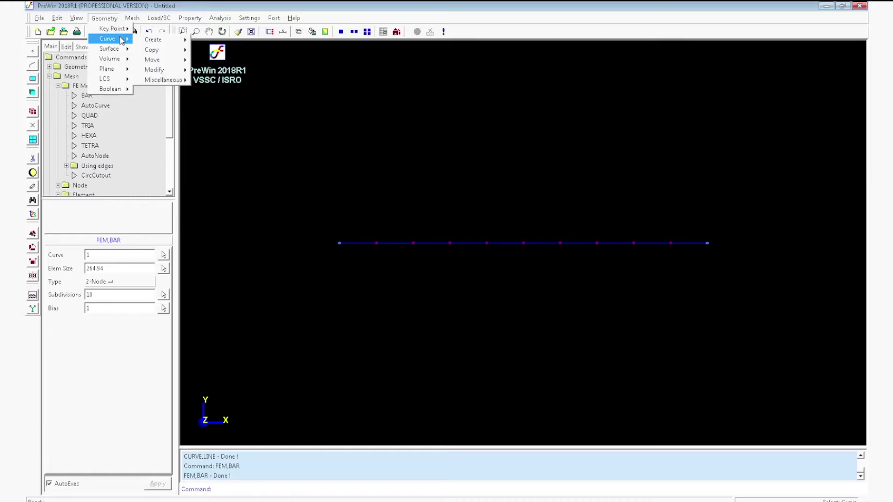
{"action": "mouse_move", "coordinate": [175, 80]}
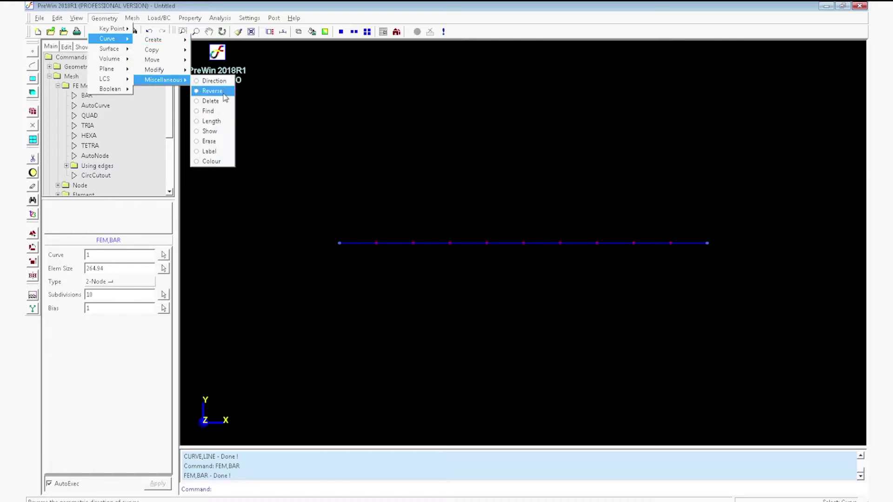
{"action": "left_click", "coordinate": [215, 141]}
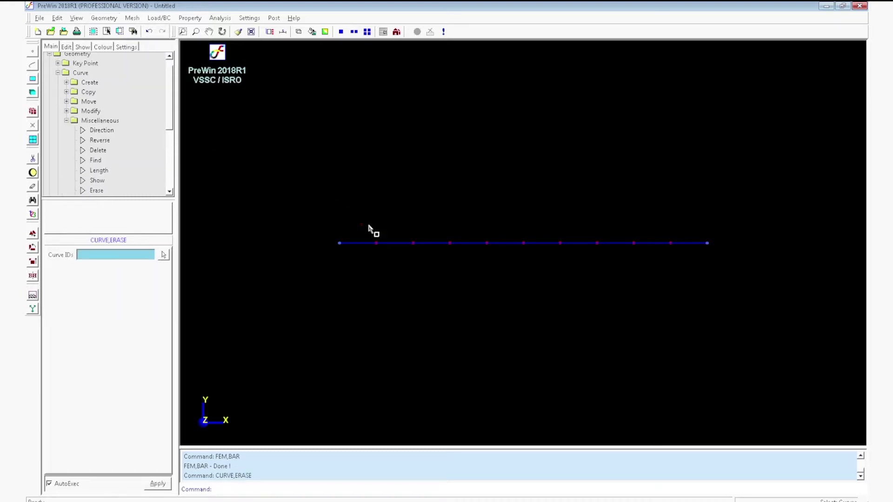
{"action": "left_click", "coordinate": [384, 243]}
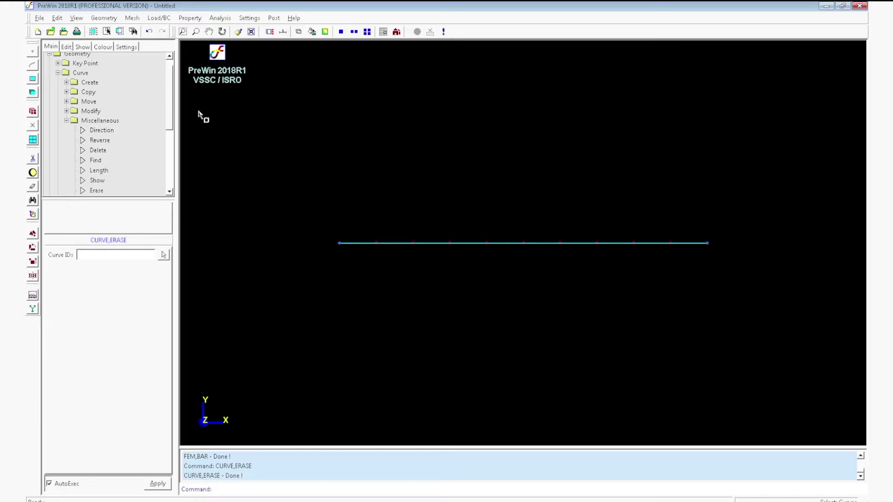
Step: Clamp left-end node 1 by fixing Ux, Uy, Uz, Rx, Ry and Rz
{"action": "left_click", "coordinate": [158, 19]}
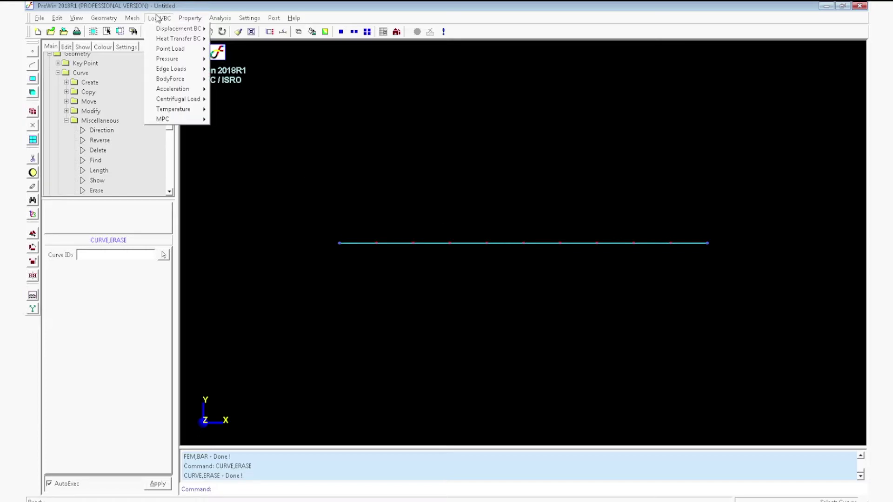
{"action": "mouse_move", "coordinate": [166, 31]}
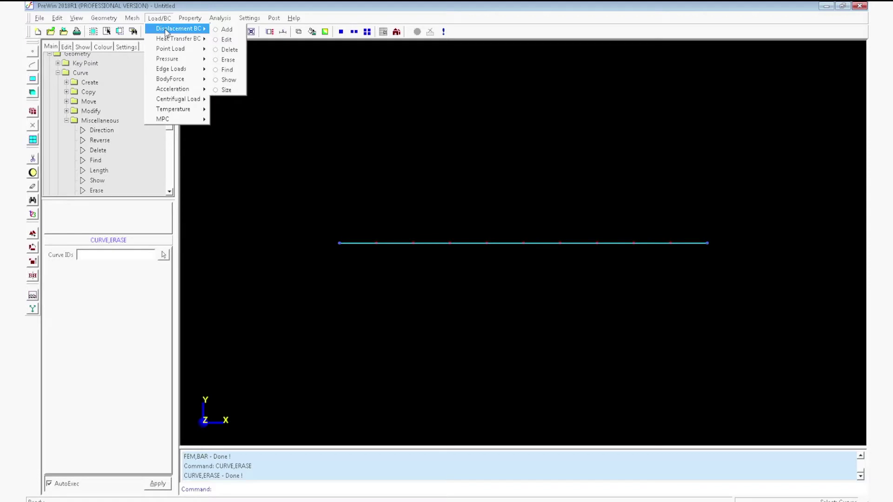
{"action": "left_click", "coordinate": [226, 30]}
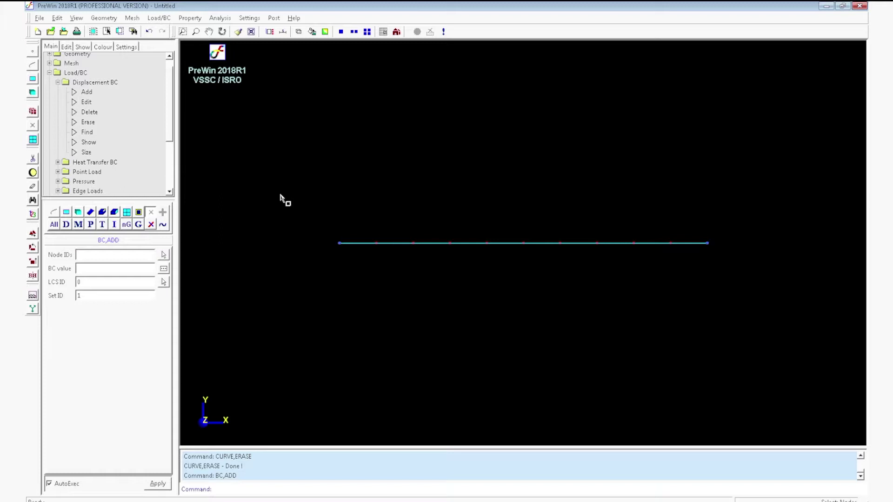
{"action": "left_click_drag", "start_coordinate": [280, 195], "coordinate": [363, 275]}
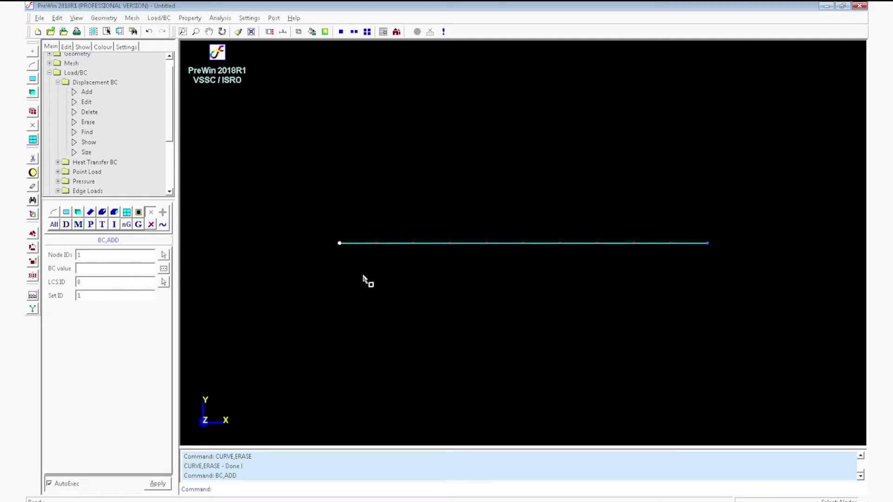
{"action": "left_click", "coordinate": [165, 270]}
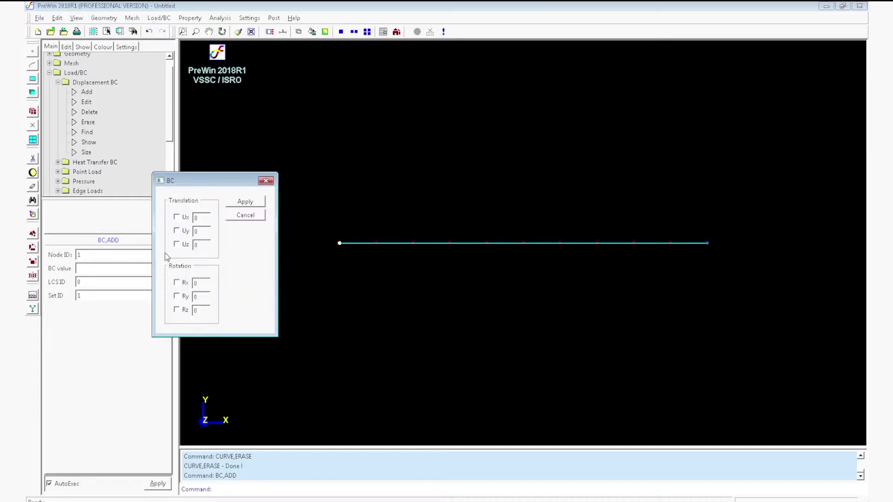
{"action": "left_click", "coordinate": [184, 231]}
{"action": "left_click", "coordinate": [184, 245]}
{"action": "left_click", "coordinate": [185, 283]}
{"action": "left_click", "coordinate": [185, 296]}
{"action": "left_click", "coordinate": [185, 310]}
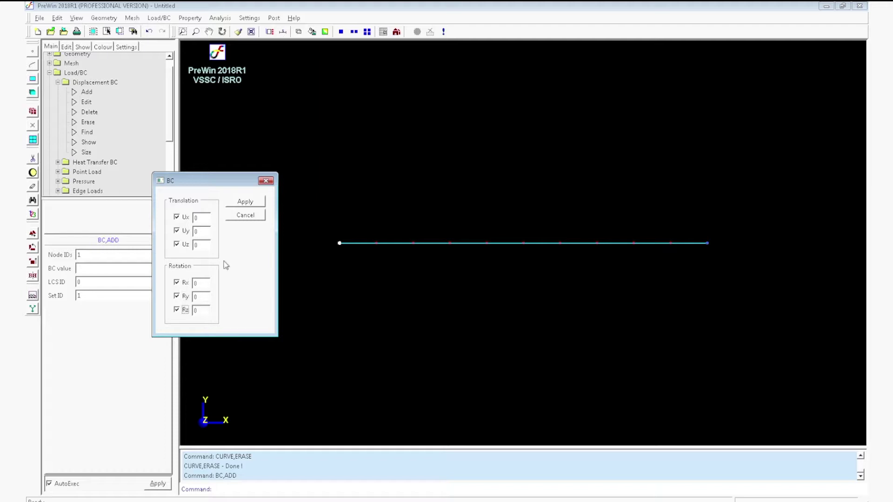
{"action": "left_click", "coordinate": [250, 202]}
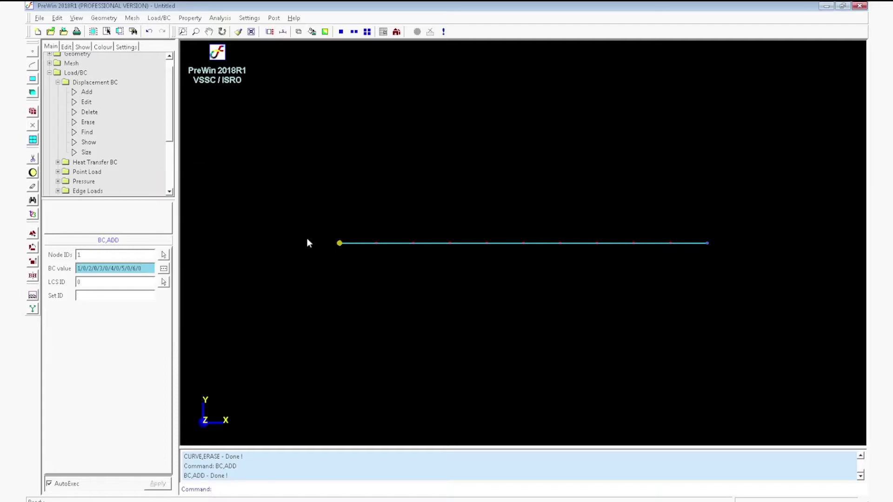
Step: Add a new isotropic material targeting all elements
{"action": "left_click", "coordinate": [190, 18]}
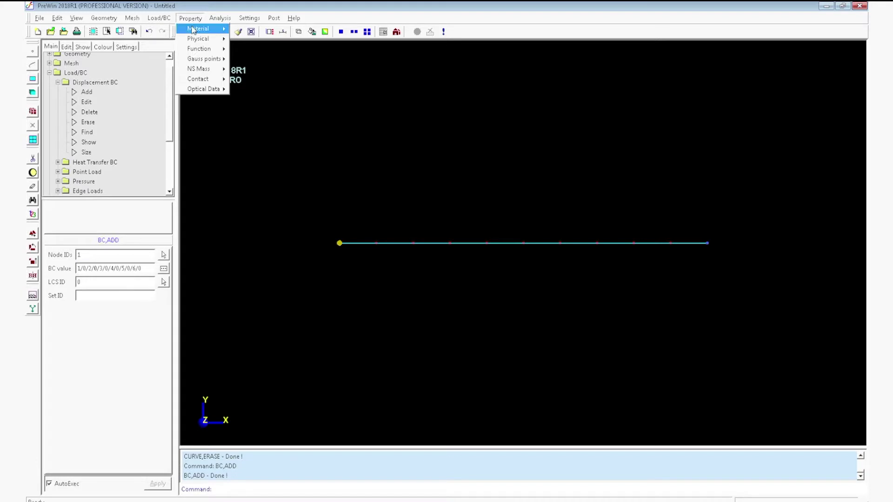
{"action": "mouse_move", "coordinate": [193, 30]}
{"action": "mouse_move", "coordinate": [244, 30]}
{"action": "left_click", "coordinate": [290, 30]}
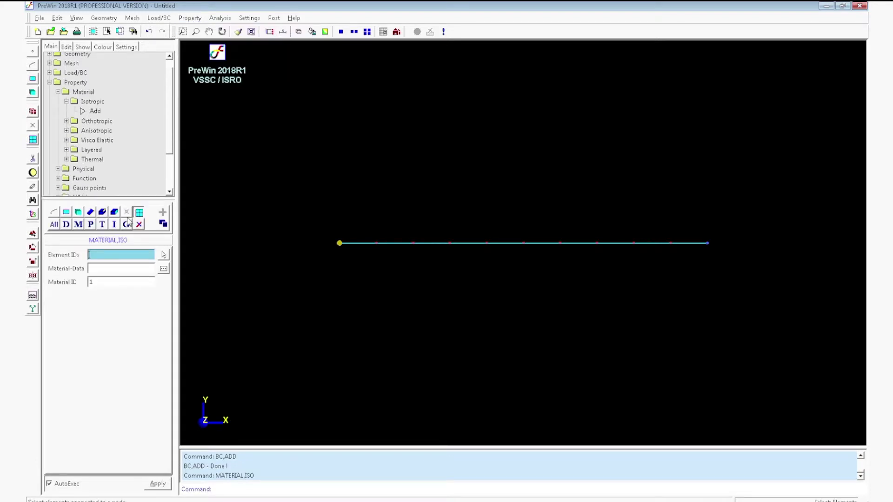
{"action": "left_click", "coordinate": [54, 225]}
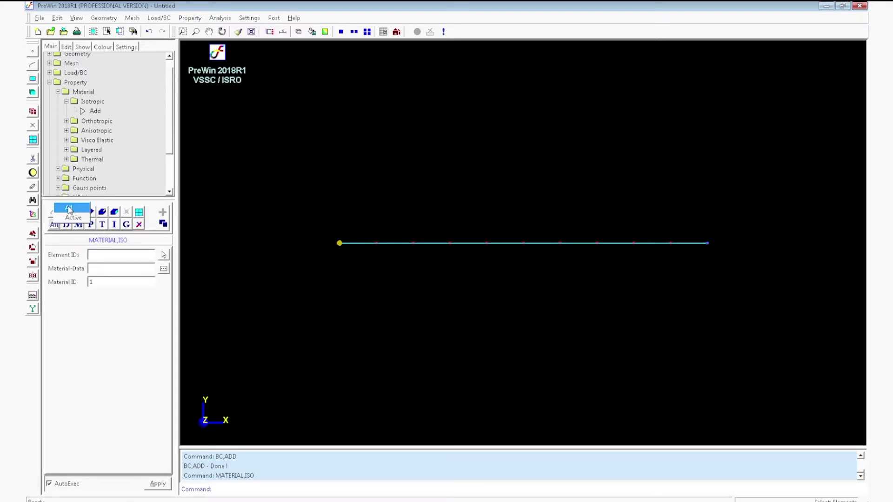
{"action": "left_click", "coordinate": [68, 207]}
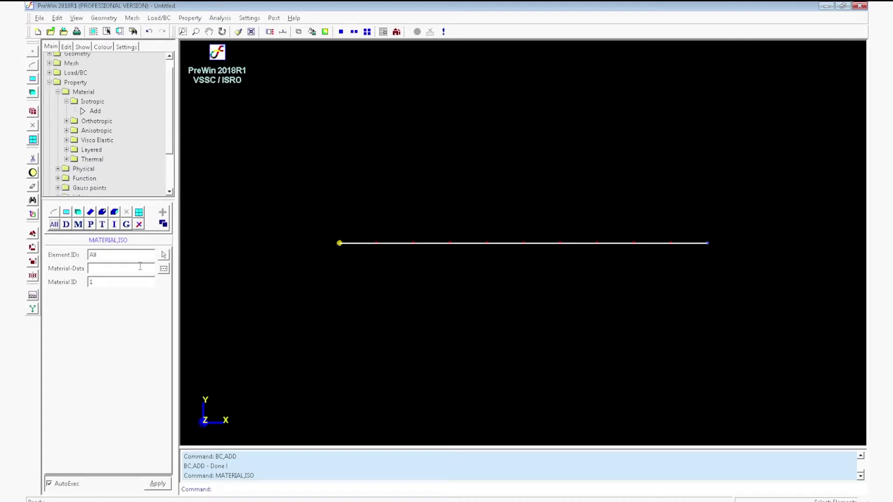
Step: Enter modulus 200000, Poisson's ratio 0.3 and mass density 7.8e-9, and confirm
{"action": "left_click", "coordinate": [164, 268]}
{"action": "left_click", "coordinate": [263, 214]}
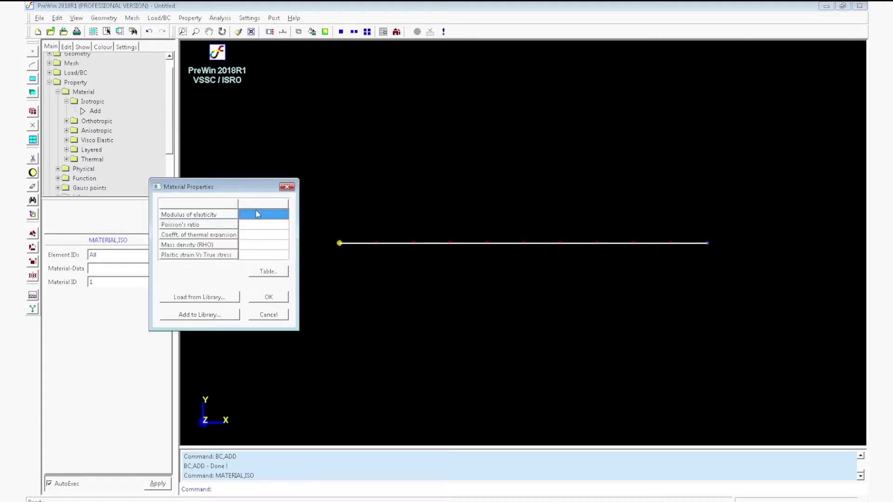
{"action": "type", "text": "200000"}
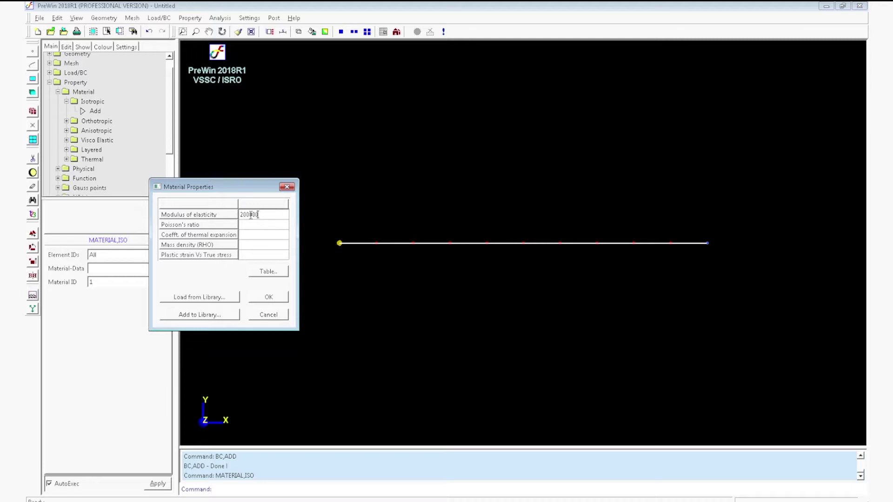
{"action": "left_click", "coordinate": [250, 227]}
{"action": "type", "text": "0.3"}
{"action": "left_click", "coordinate": [260, 245]}
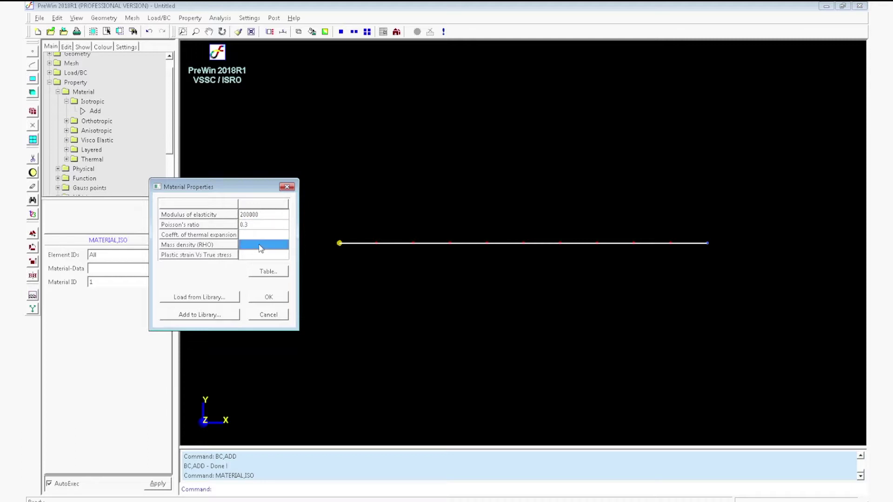
{"action": "type", "text": "7.8e"}
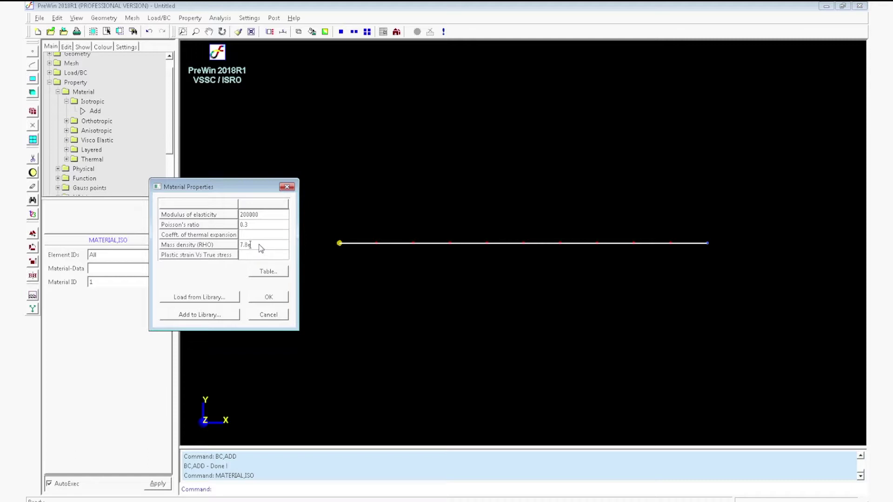
{"action": "type", "text": "-9"}
{"action": "left_click", "coordinate": [282, 296]}
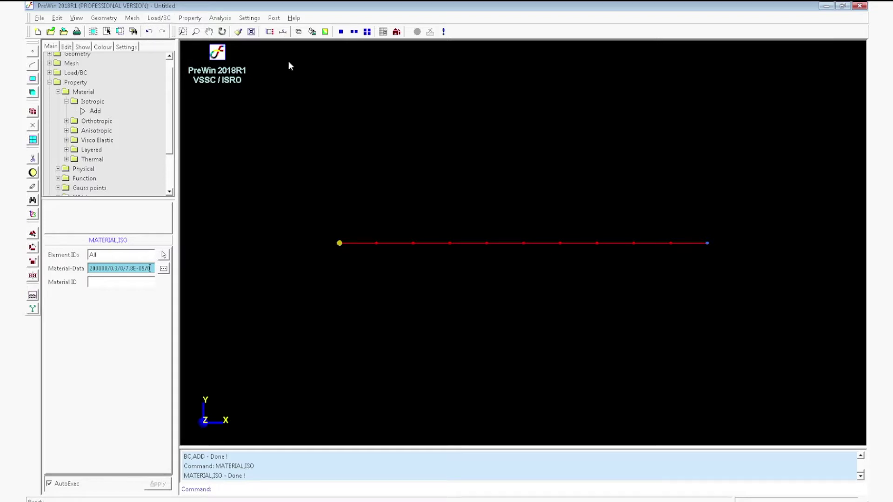
Step: Add a standard beam section targeting all elements
{"action": "left_click", "coordinate": [190, 18]}
{"action": "mouse_move", "coordinate": [200, 38]}
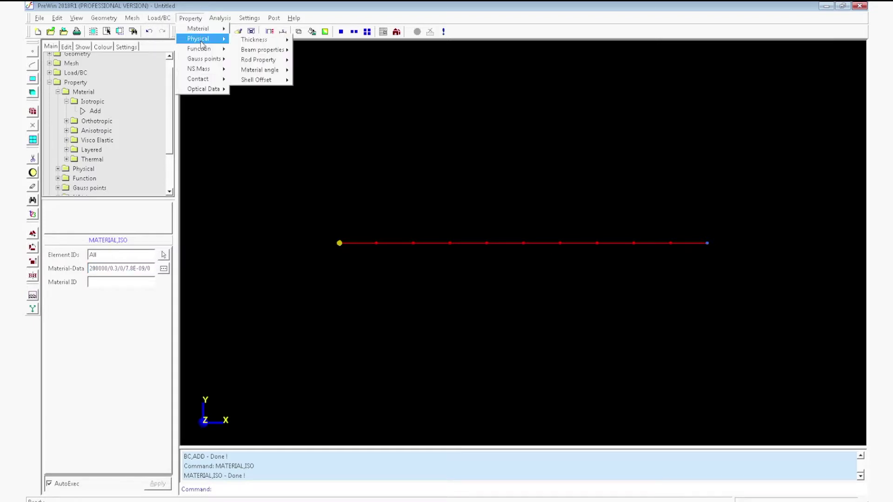
{"action": "mouse_move", "coordinate": [274, 50]}
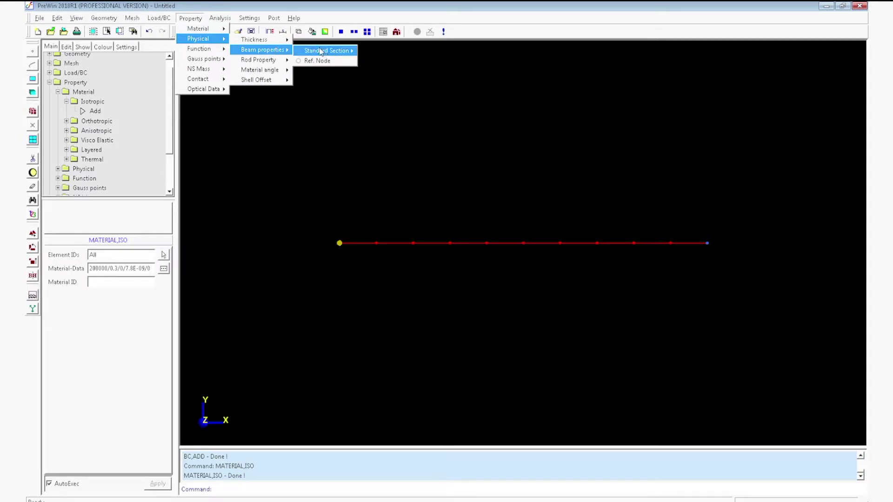
{"action": "mouse_move", "coordinate": [328, 51]}
{"action": "left_click", "coordinate": [371, 53]}
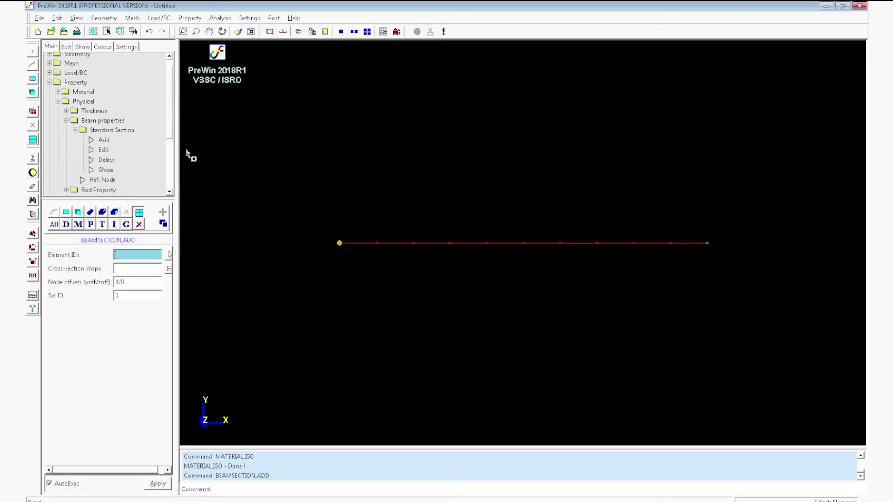
{"action": "left_click", "coordinate": [63, 218]}
{"action": "left_click", "coordinate": [64, 215]}
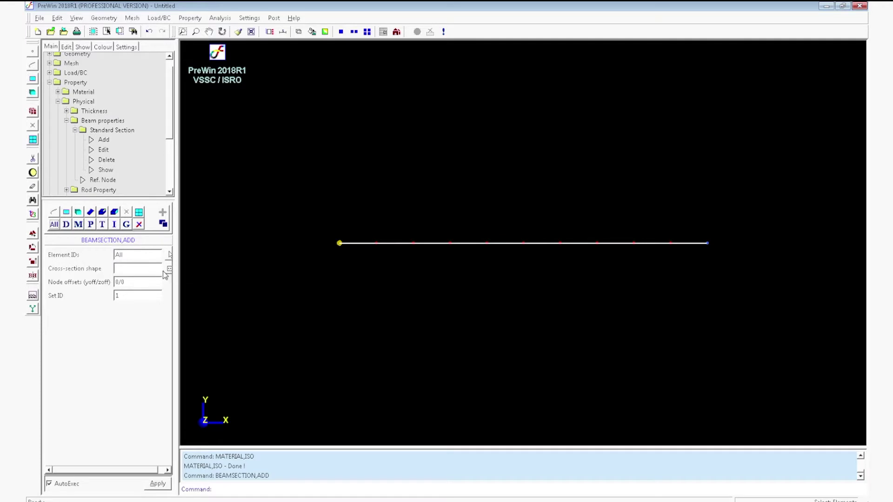
Step: Choose a CIRCLE shape with diameter 200 and assign it to the beam
{"action": "left_click", "coordinate": [170, 272]}
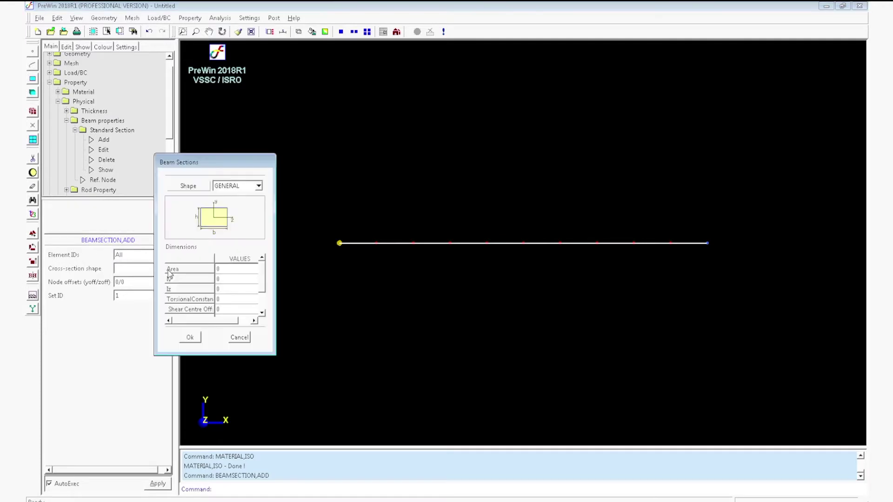
{"action": "left_click", "coordinate": [258, 186]}
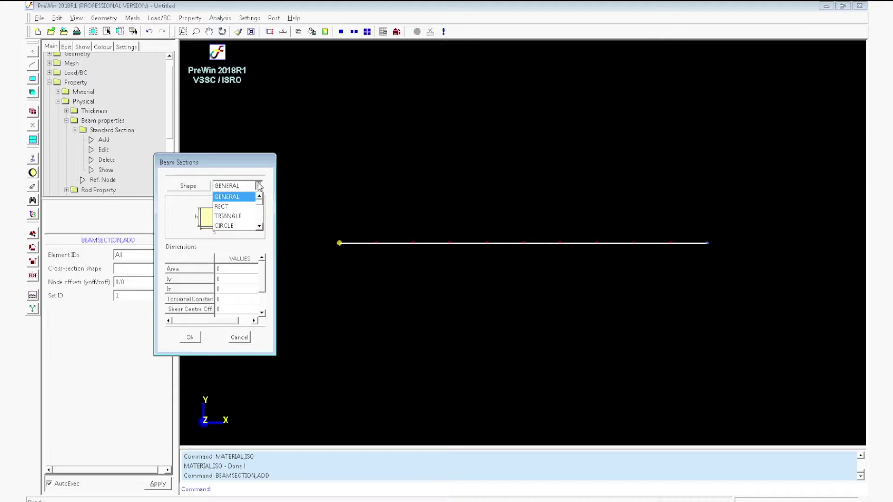
{"action": "left_click", "coordinate": [240, 226]}
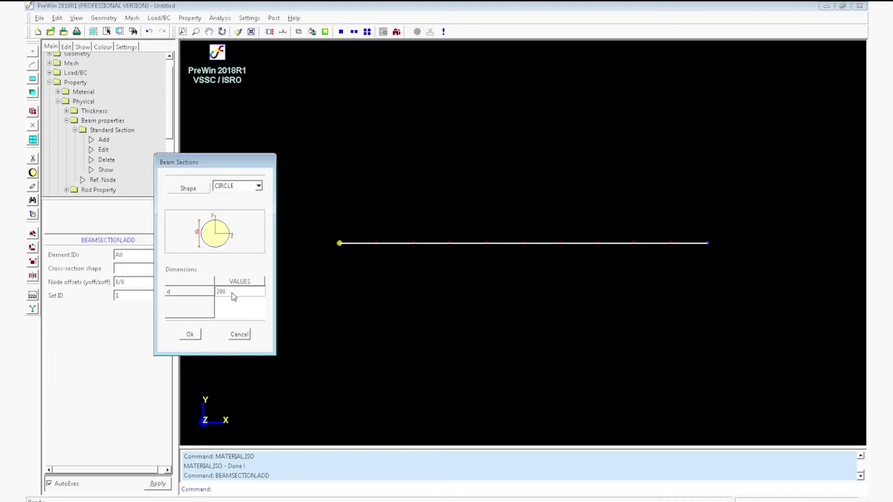
{"action": "left_click", "coordinate": [191, 335]}
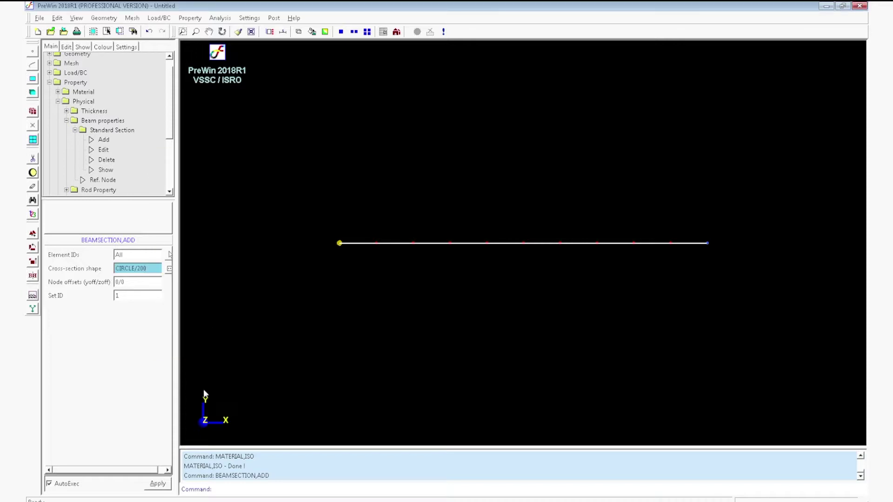
{"action": "left_click", "coordinate": [158, 484]}
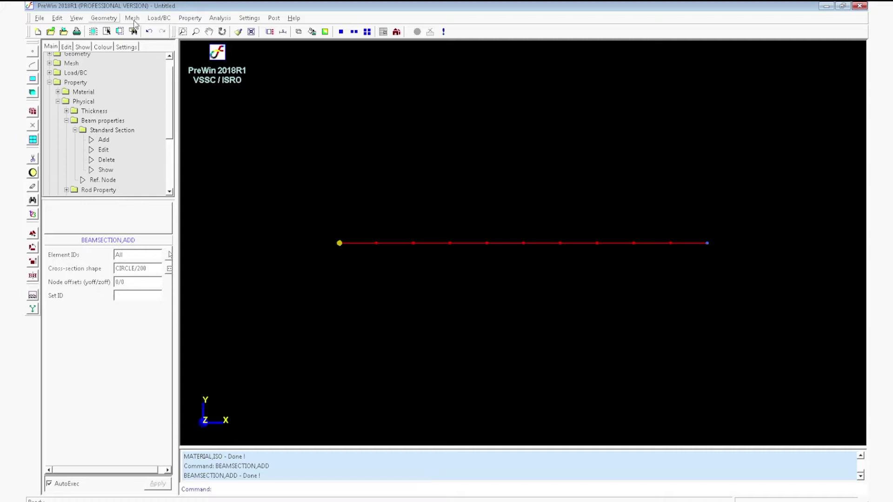
Step: Start a new expression-based function for set 1
{"action": "left_click", "coordinate": [189, 18]}
{"action": "mouse_move", "coordinate": [204, 49]}
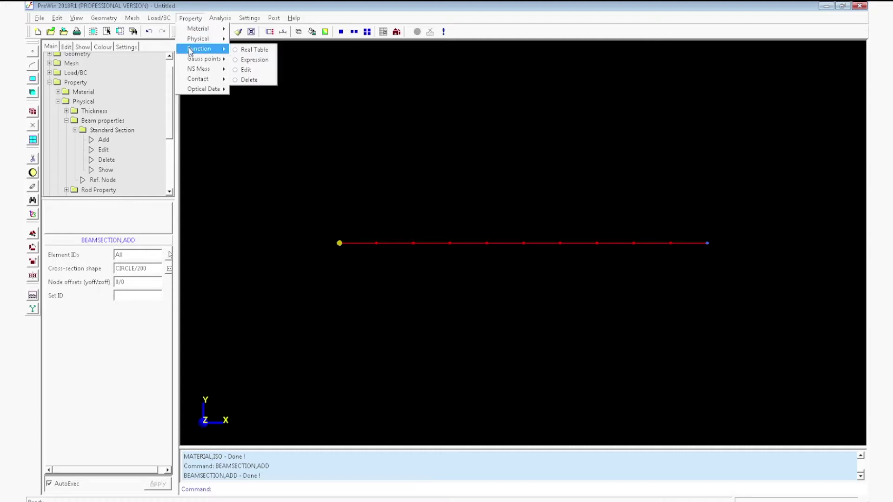
{"action": "left_click", "coordinate": [251, 59]}
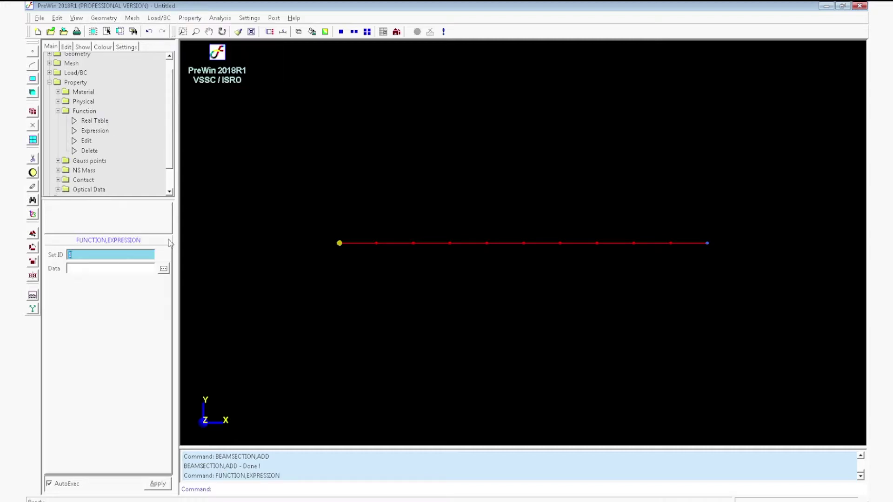
{"action": "left_click", "coordinate": [166, 270]}
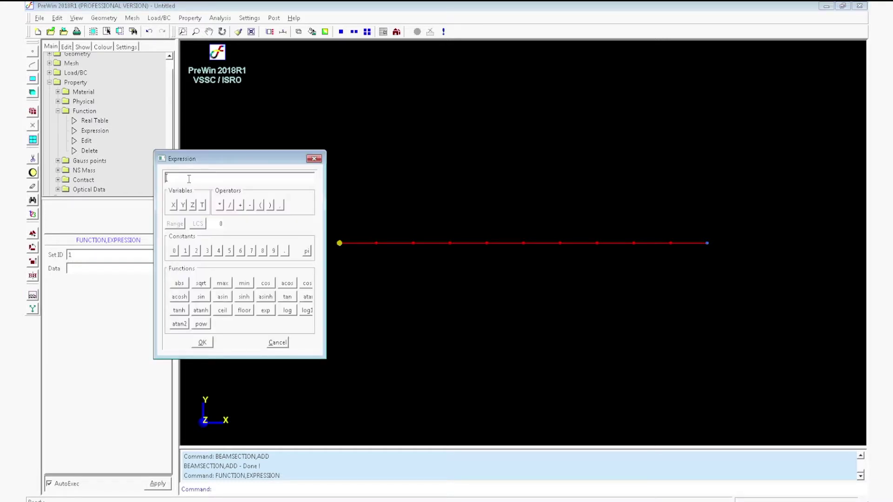
Step: Build the expression sin(12.56*T) and accept it
{"action": "left_click", "coordinate": [204, 299]}
{"action": "left_click", "coordinate": [187, 254]}
{"action": "left_click", "coordinate": [196, 251]}
{"action": "left_click", "coordinate": [284, 251]}
{"action": "left_click", "coordinate": [229, 250]}
{"action": "left_click", "coordinate": [241, 251]}
{"action": "left_click", "coordinate": [220, 204]}
{"action": "left_click", "coordinate": [203, 207]}
{"action": "left_click", "coordinate": [202, 342]}
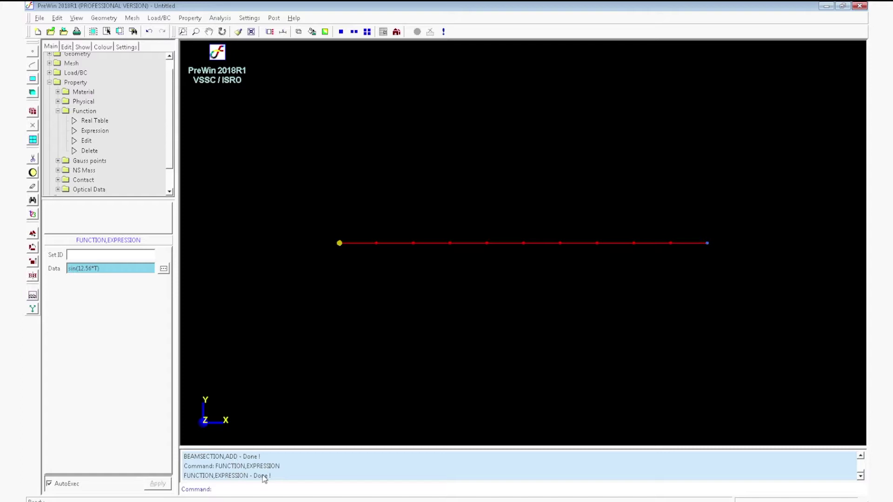
Step: Verify function SET 1 stores sin(12.56*T), closing it unchanged
{"action": "left_click", "coordinate": [70, 47]}
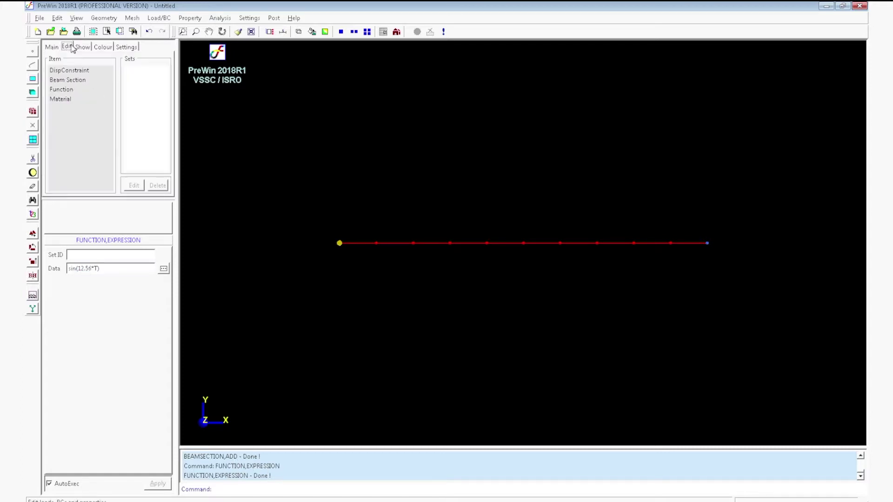
{"action": "left_click", "coordinate": [68, 89]}
{"action": "left_click", "coordinate": [135, 70]}
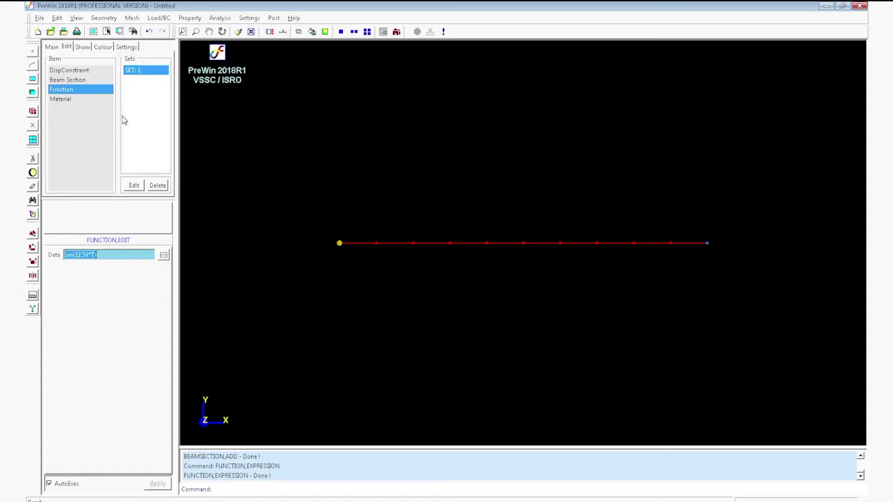
{"action": "left_click", "coordinate": [164, 255]}
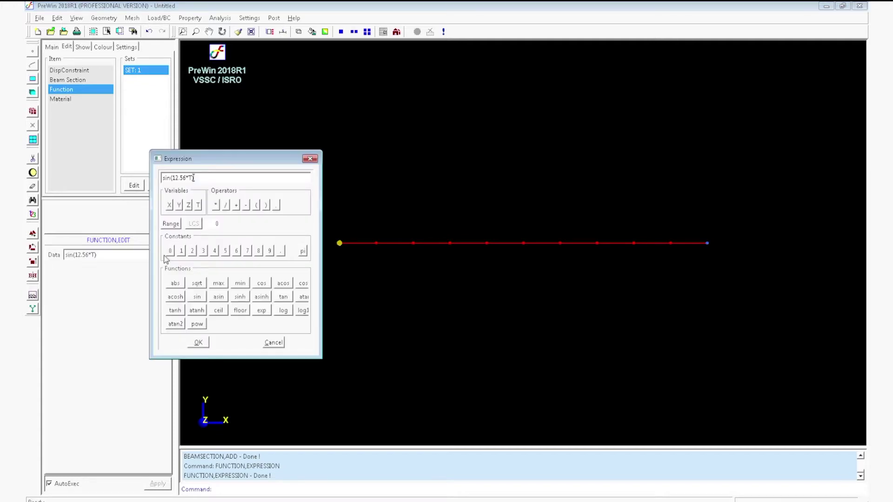
{"action": "left_click", "coordinate": [274, 342]}
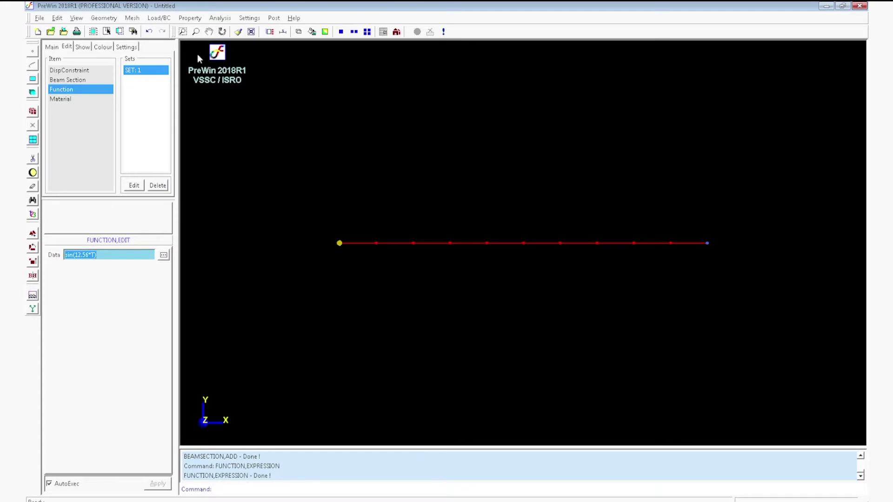
{"action": "left_click", "coordinate": [158, 17]}
Step: Apply an Fy force scaled by function F1 to tip node 11
{"action": "mouse_move", "coordinate": [172, 50]}
{"action": "left_click", "coordinate": [225, 52]}
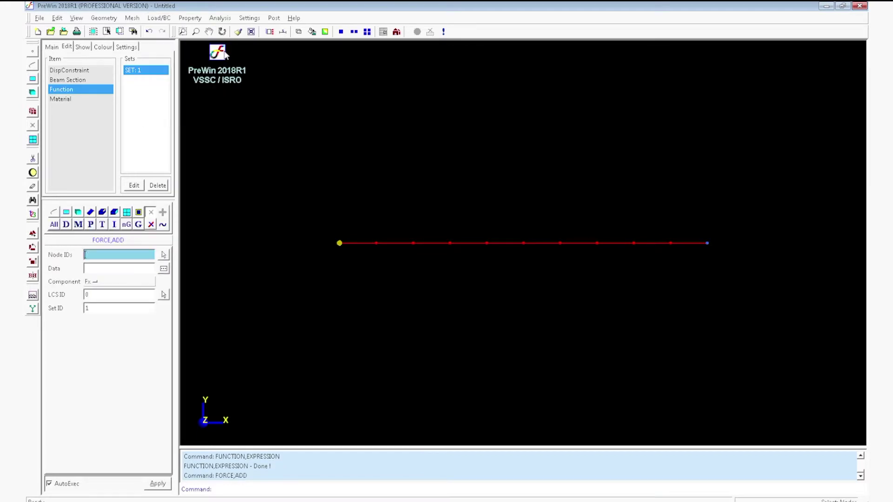
{"action": "left_click_drag", "start_coordinate": [703, 236], "coordinate": [713, 254]}
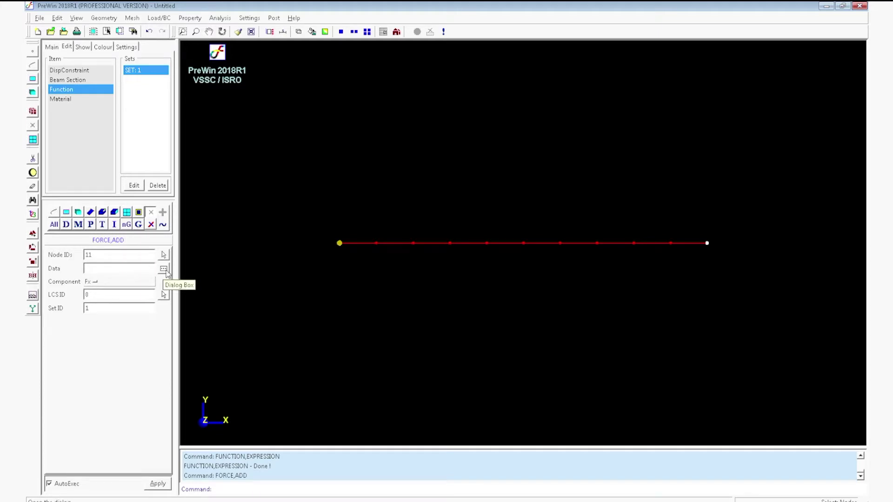
{"action": "left_click", "coordinate": [166, 272]}
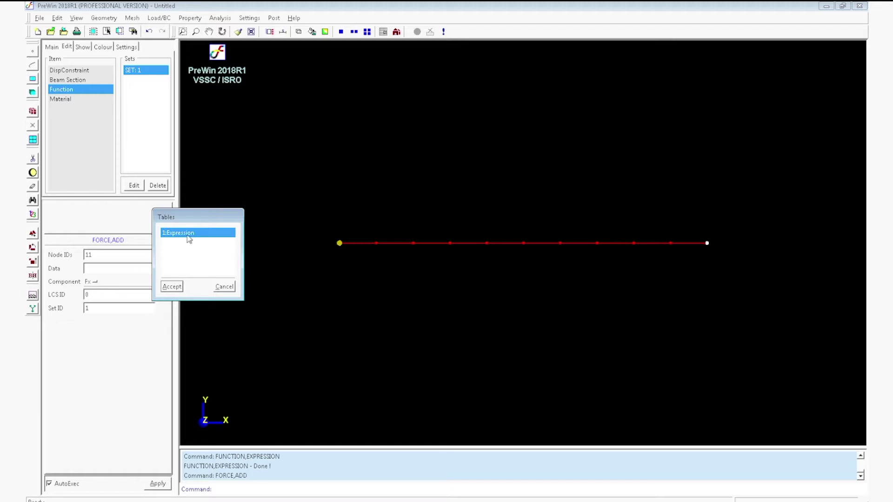
{"action": "left_click", "coordinate": [171, 287]}
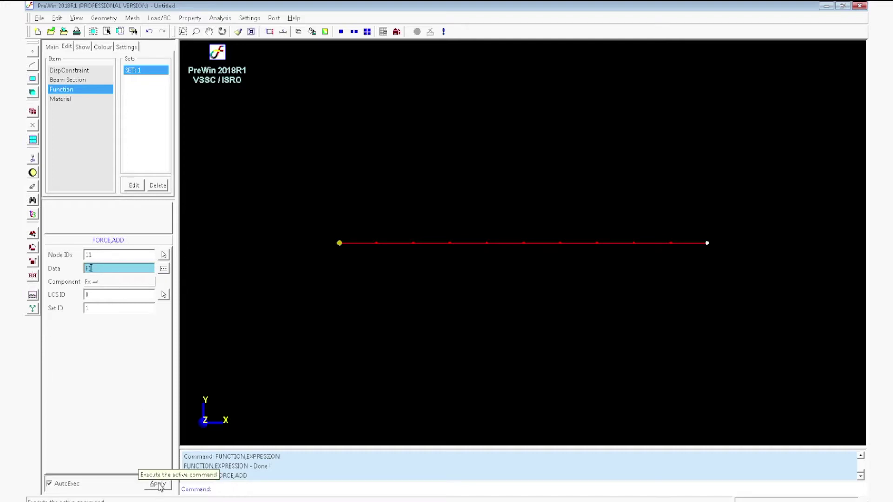
{"action": "left_click", "coordinate": [104, 282]}
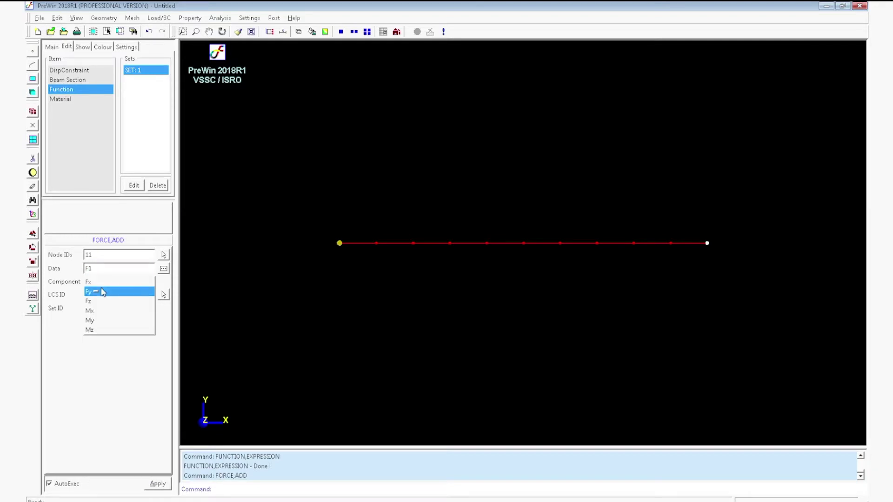
{"action": "left_click", "coordinate": [105, 292]}
{"action": "left_click", "coordinate": [157, 484]}
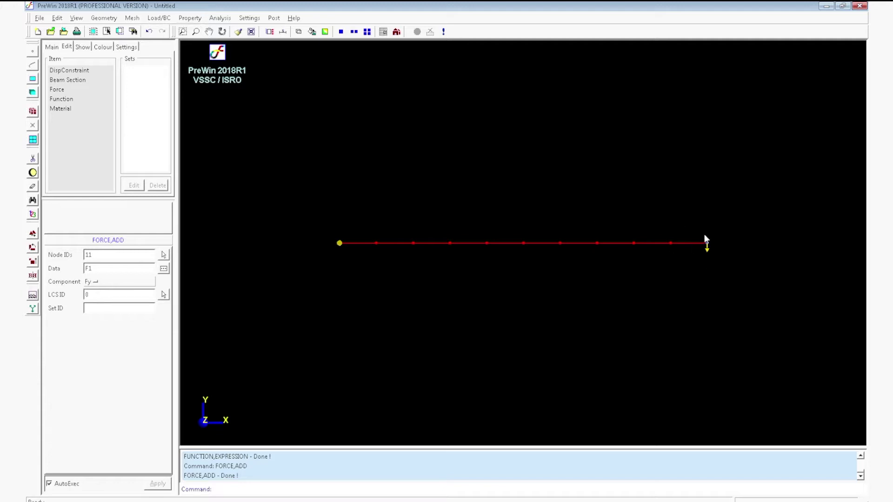
Step: Set the analysis type to Transient Response
{"action": "left_click", "coordinate": [220, 18]}
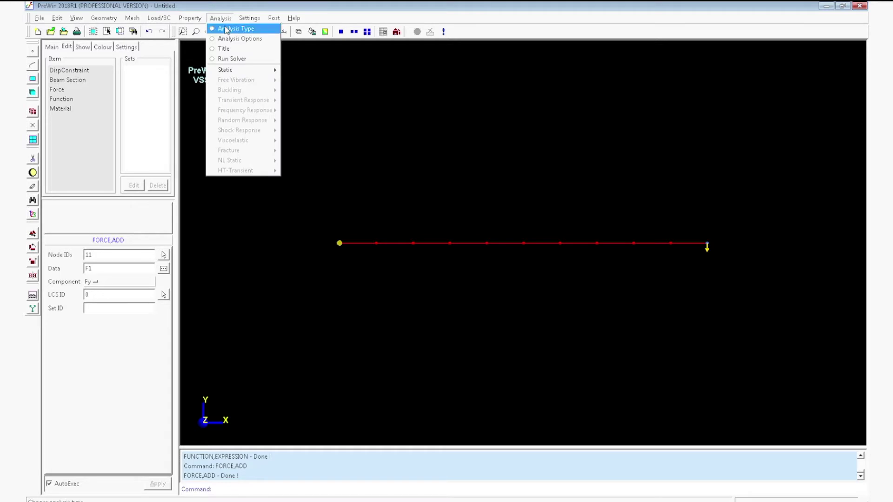
{"action": "left_click", "coordinate": [225, 29]}
{"action": "left_click", "coordinate": [144, 256]}
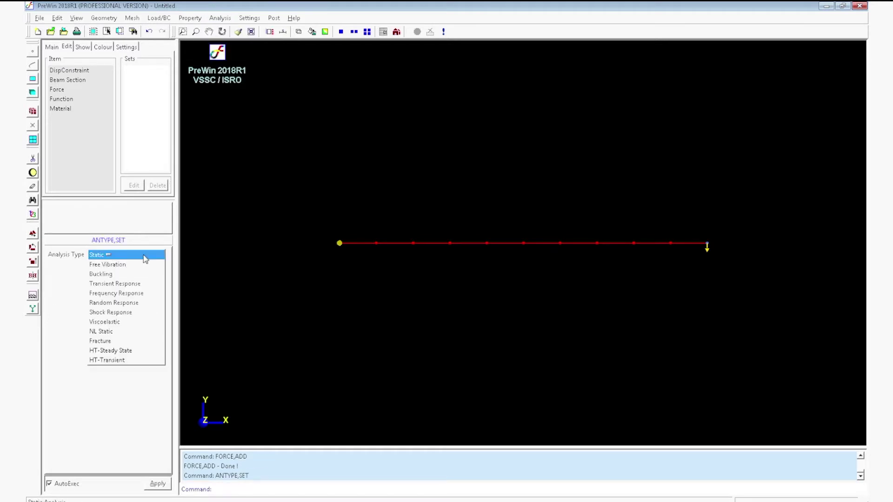
{"action": "left_click", "coordinate": [139, 285]}
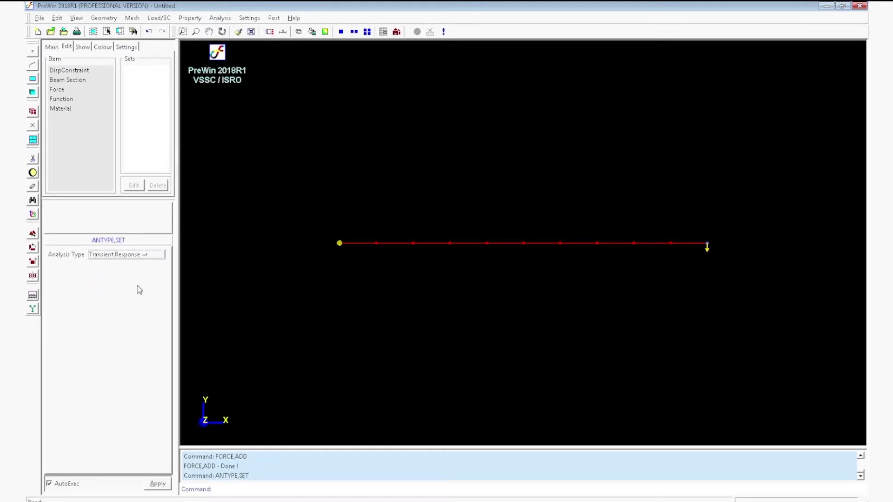
{"action": "left_click", "coordinate": [164, 486]}
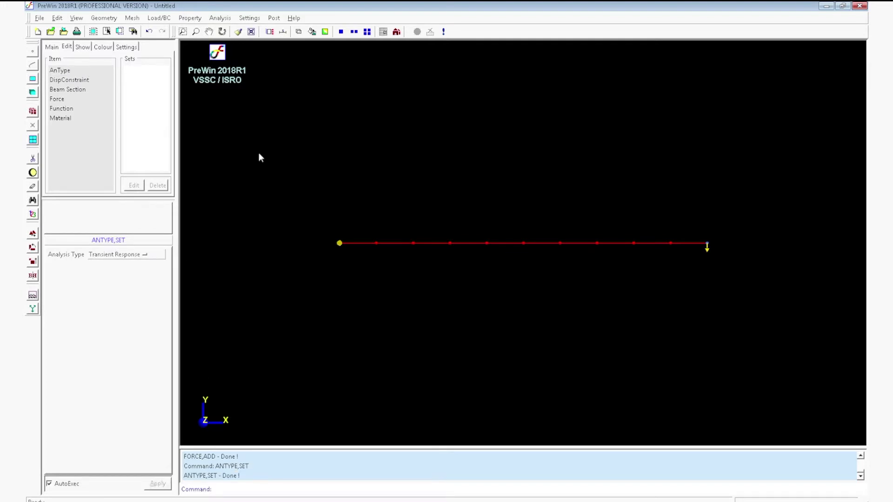
Step: Apply the default MultiFrontal and Lanczos solver options
{"action": "left_click", "coordinate": [220, 18]}
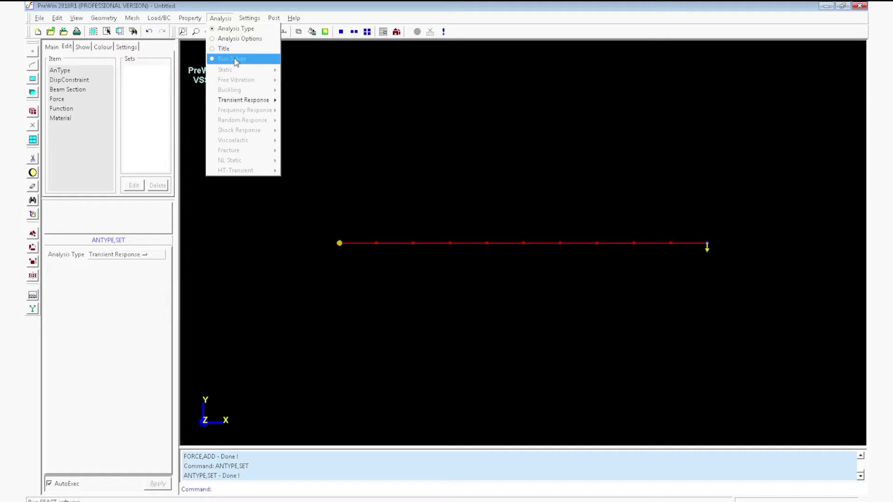
{"action": "left_click", "coordinate": [242, 39]}
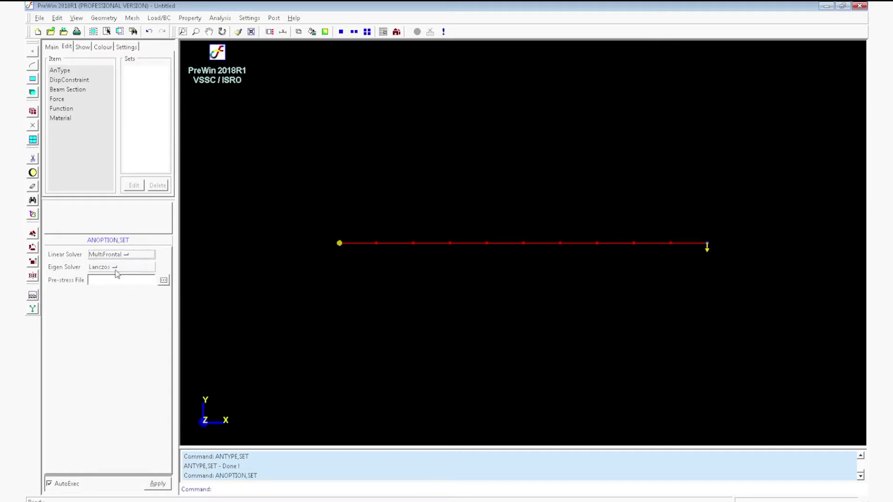
{"action": "left_click", "coordinate": [157, 484]}
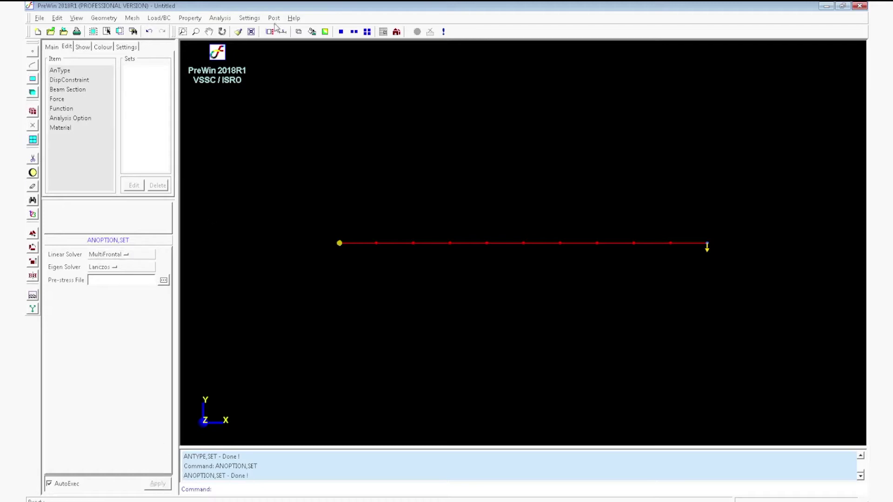
Step: Add general transient settings: 20 eigen modes, 100 steps from 0 to 1.0, output at all nodes
{"action": "left_click", "coordinate": [220, 19]}
{"action": "mouse_move", "coordinate": [240, 103]}
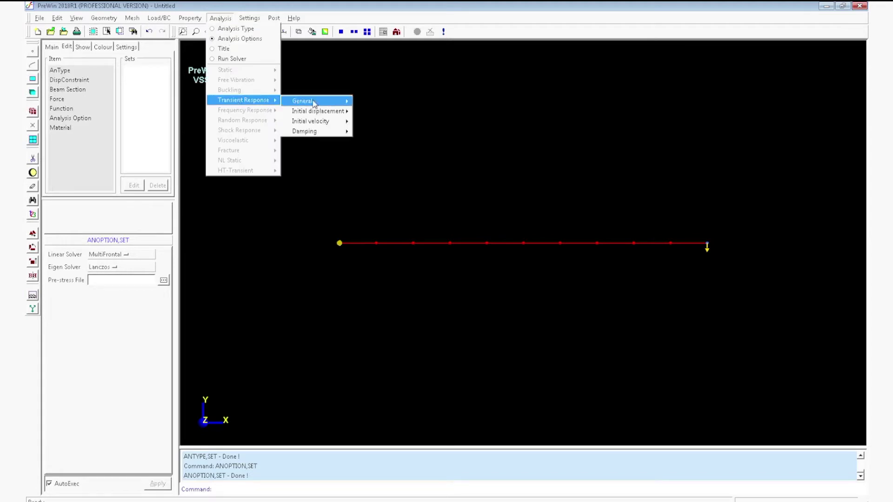
{"action": "mouse_move", "coordinate": [314, 103]}
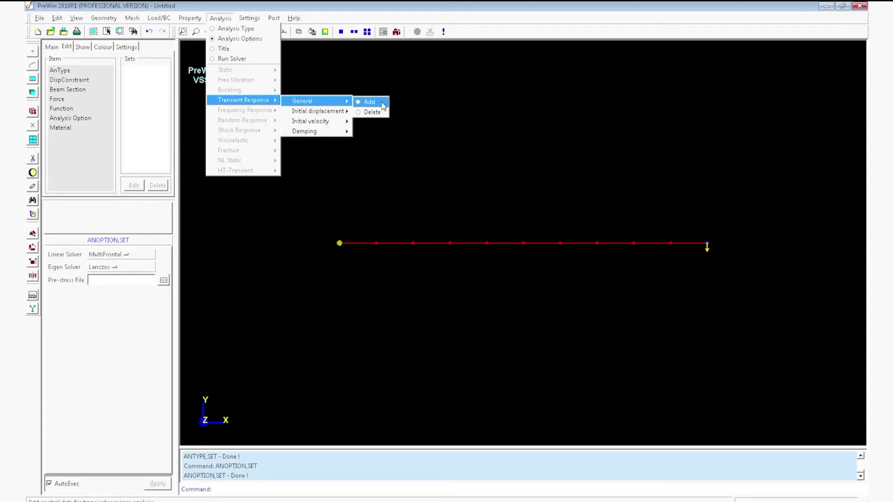
{"action": "left_click", "coordinate": [370, 102]}
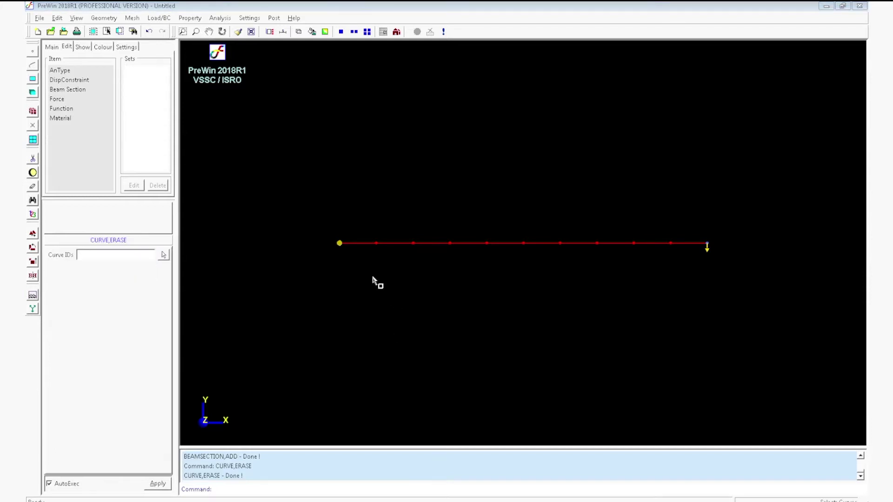
{"action": "left_click", "coordinate": [220, 18]}
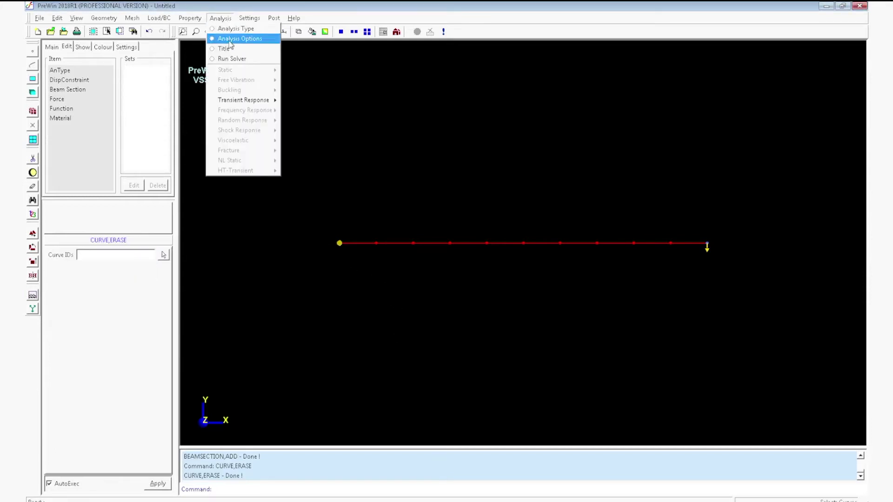
{"action": "mouse_move", "coordinate": [234, 103]}
{"action": "mouse_move", "coordinate": [302, 105]}
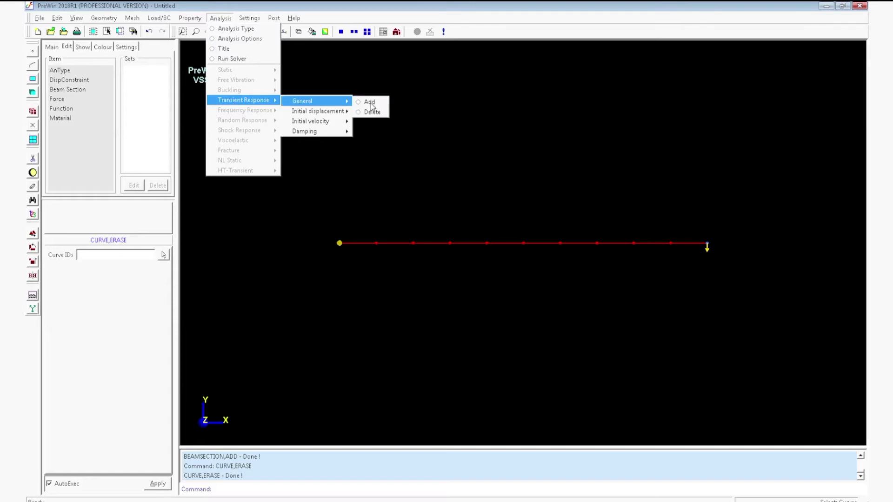
{"action": "left_click", "coordinate": [369, 103]}
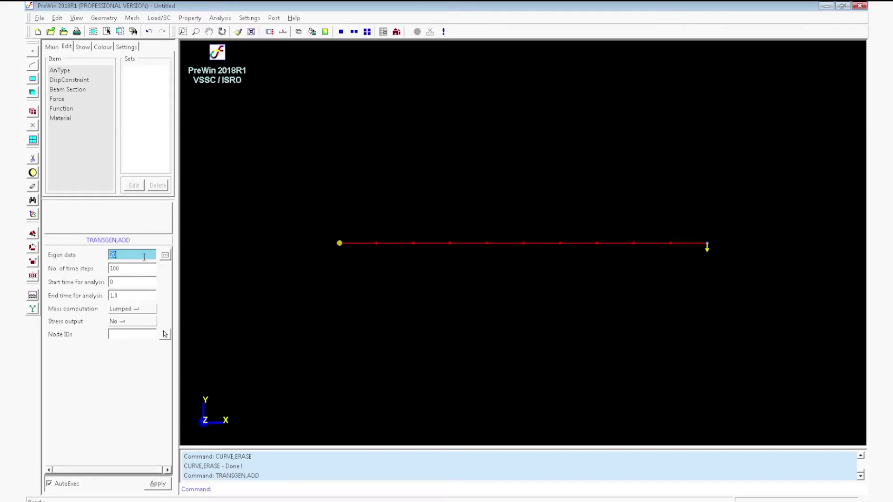
{"action": "left_click", "coordinate": [165, 335]}
{"action": "left_click_drag", "start_coordinate": [329, 223], "coordinate": [733, 286]}
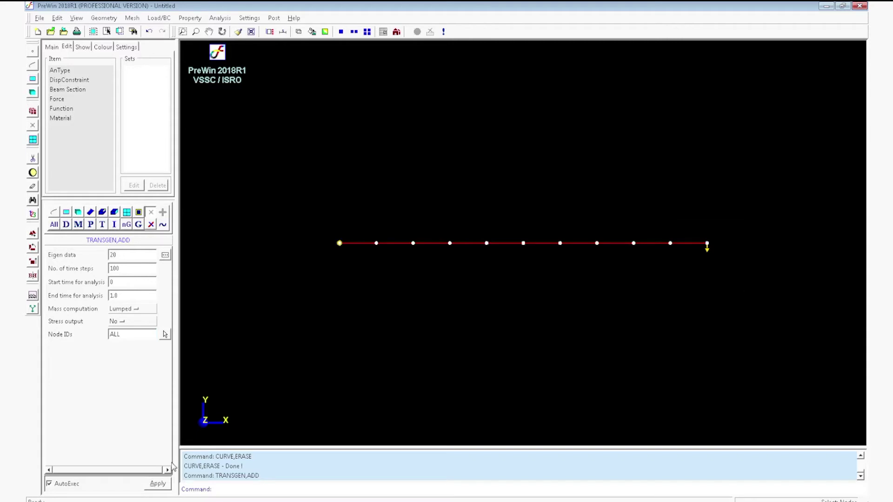
{"action": "left_click", "coordinate": [163, 483]}
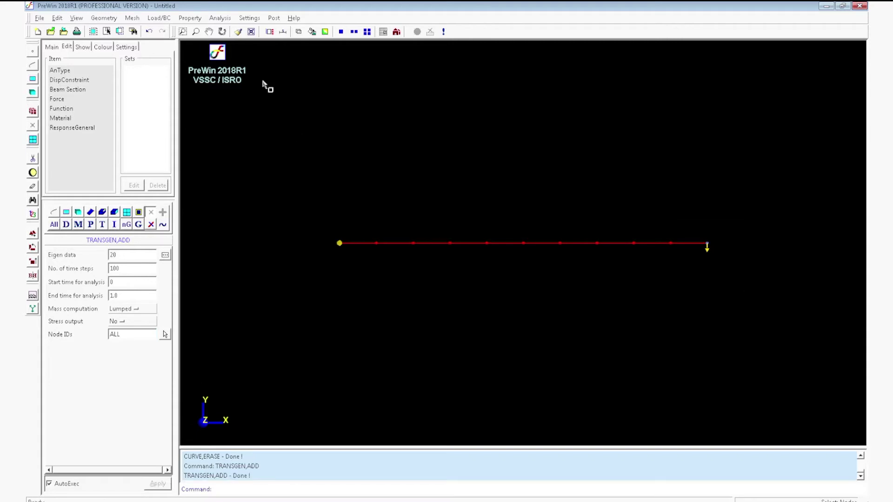
{"action": "left_click", "coordinate": [221, 19]}
Step: Add damping with a first row of 1 Hz at factor 0.02
{"action": "mouse_move", "coordinate": [238, 106]}
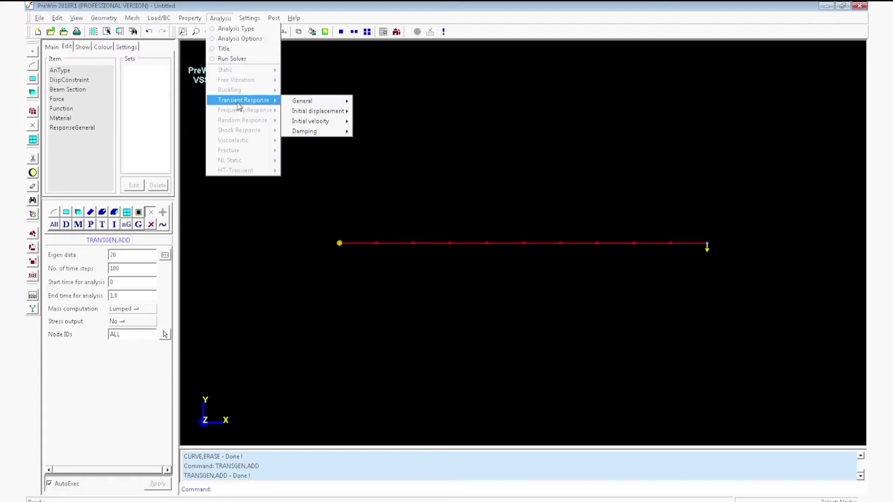
{"action": "mouse_move", "coordinate": [326, 132]}
{"action": "left_click", "coordinate": [367, 134]}
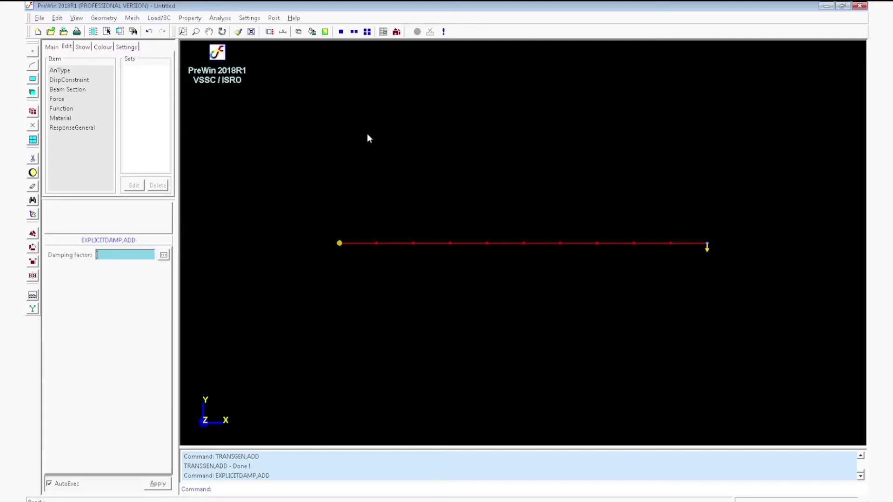
{"action": "left_click", "coordinate": [164, 257]}
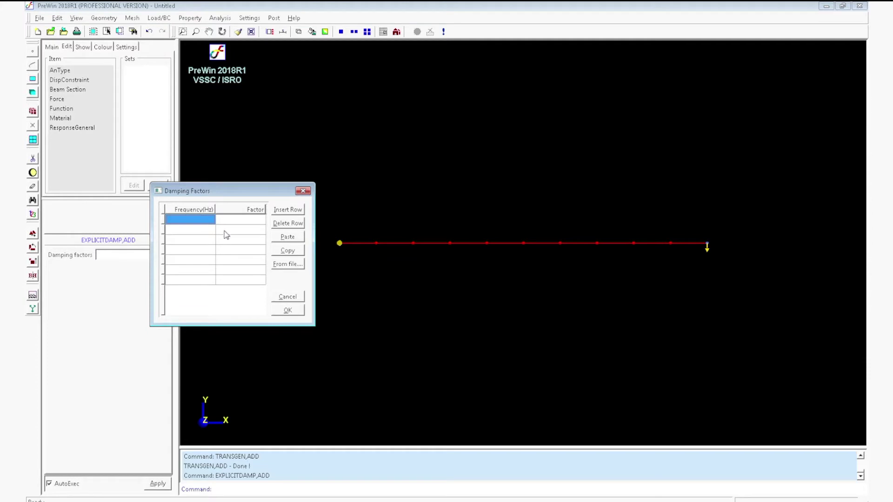
{"action": "type", "text": "1"}
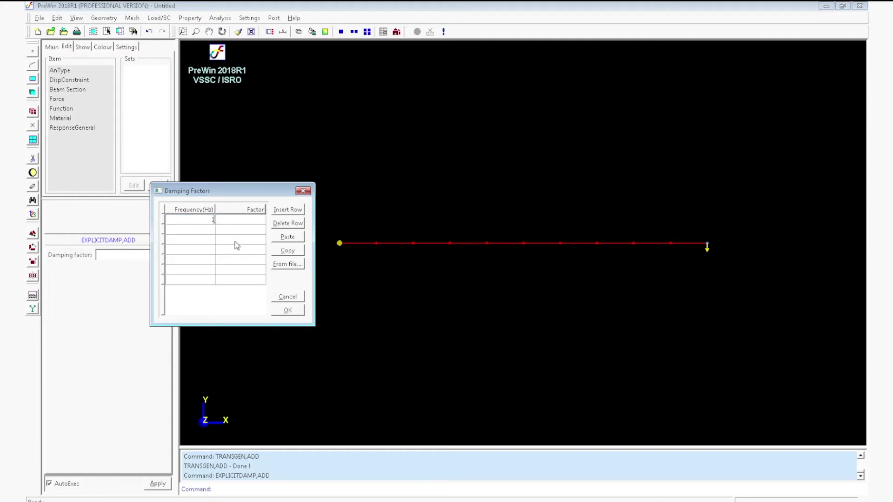
{"action": "left_click", "coordinate": [254, 223]}
{"action": "type", "text": "0.02"}
Step: Add a second row of 100 Hz at factor 0.02 and confirm the table
{"action": "left_click", "coordinate": [204, 232]}
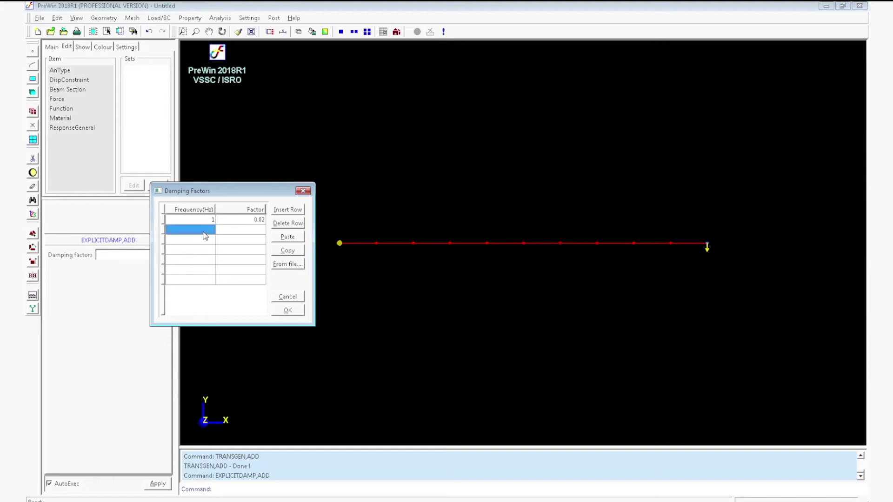
{"action": "type", "text": "1000"}
{"action": "key", "text": "BackSpace"}
{"action": "type", "text": ".02"}
{"action": "key", "text": "shift+Home"}
{"action": "type", "text": "10"}
{"action": "left_click", "coordinate": [244, 230]}
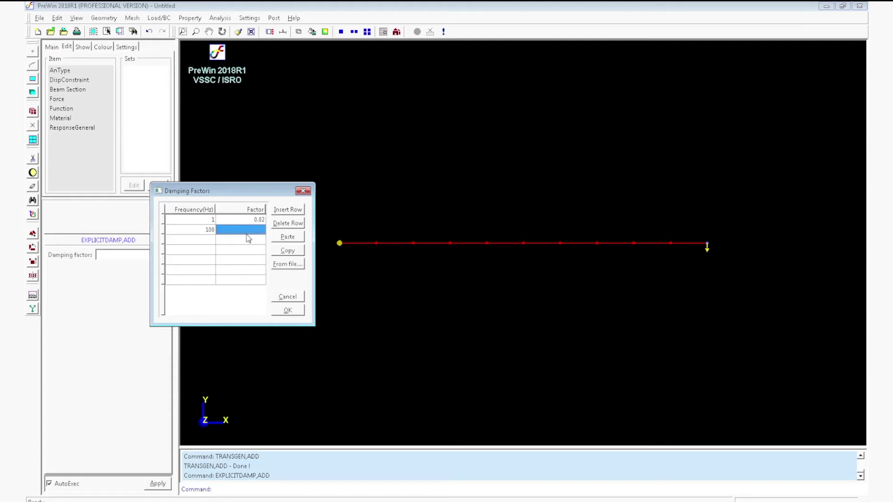
{"action": "type", "text": "0.02"}
{"action": "left_click", "coordinate": [288, 314]}
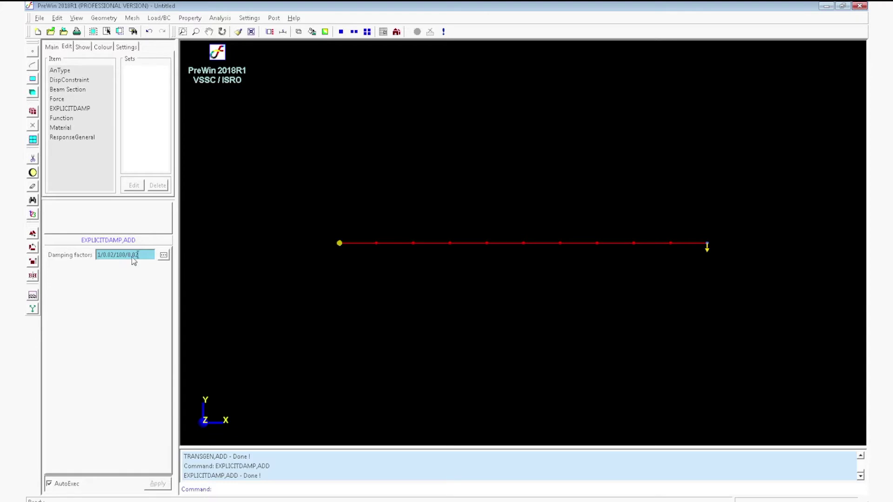
Step: Save the model as TransientSinusoidal, then start the FEAST-SMT transient solve and confirm it
{"action": "left_click", "coordinate": [63, 31]}
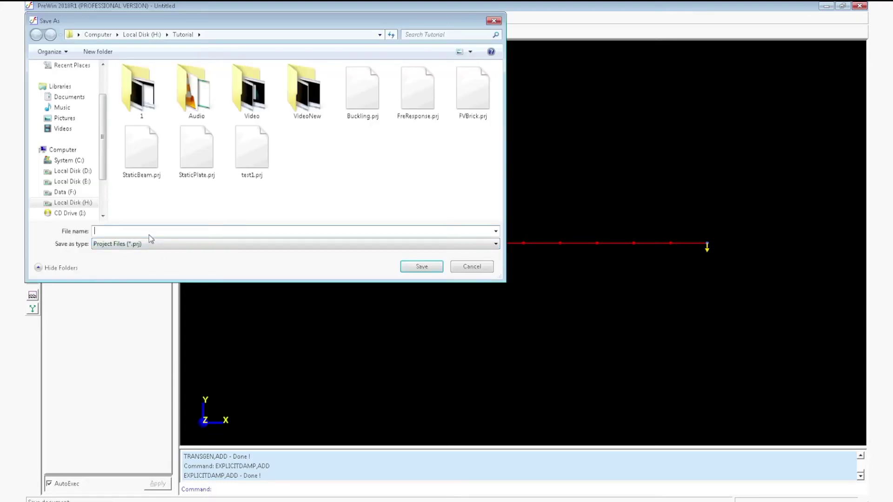
{"action": "type", "text": "TransientSinusoidal"}
{"action": "left_click", "coordinate": [427, 267]}
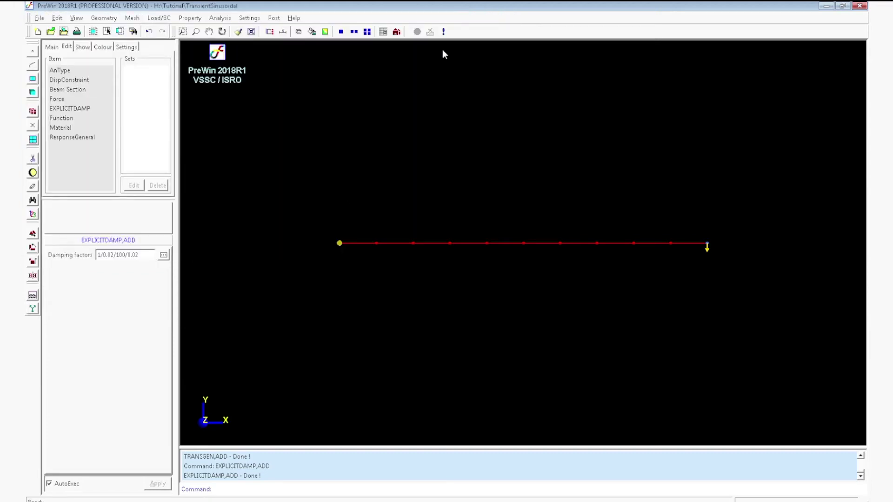
{"action": "left_click", "coordinate": [443, 32]}
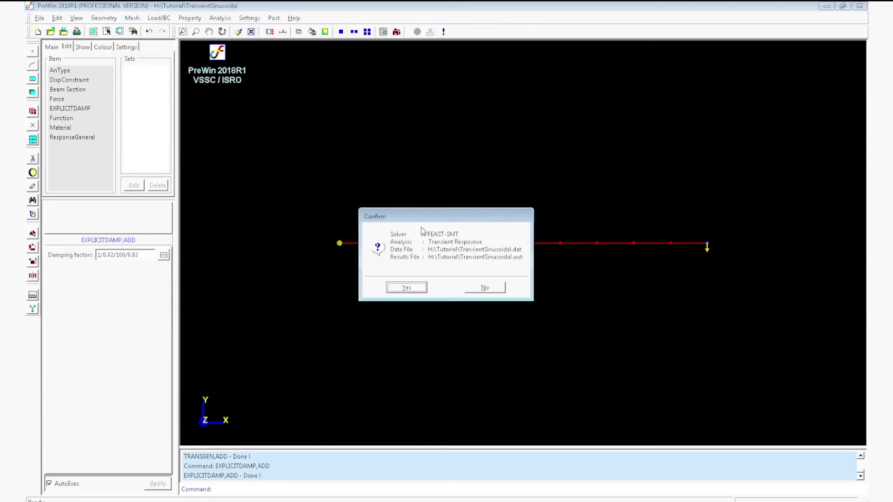
{"action": "left_click", "coordinate": [413, 286]}
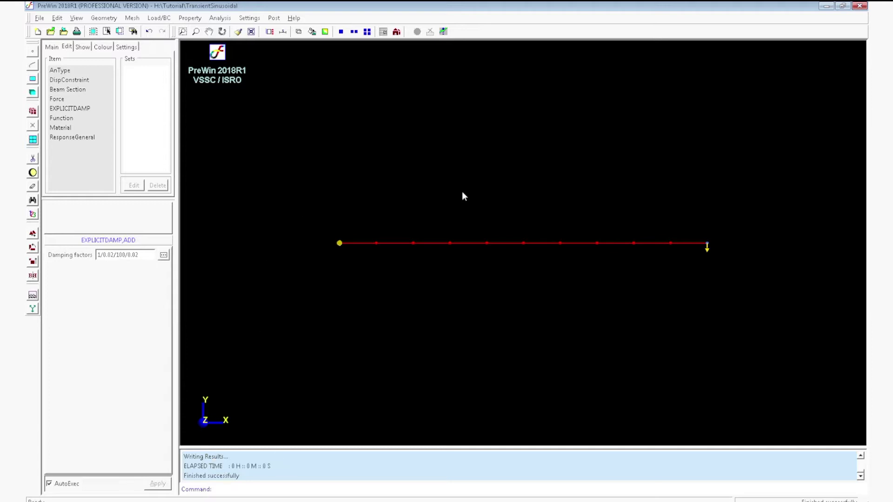
Step: Plot the deformed shape at time step 0.01, superimposed on the original beam
{"action": "left_click", "coordinate": [273, 18]}
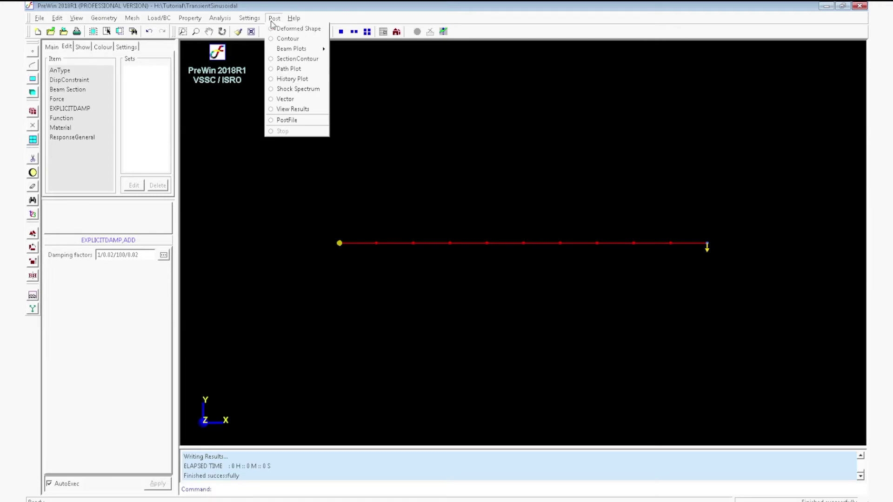
{"action": "left_click", "coordinate": [272, 29]}
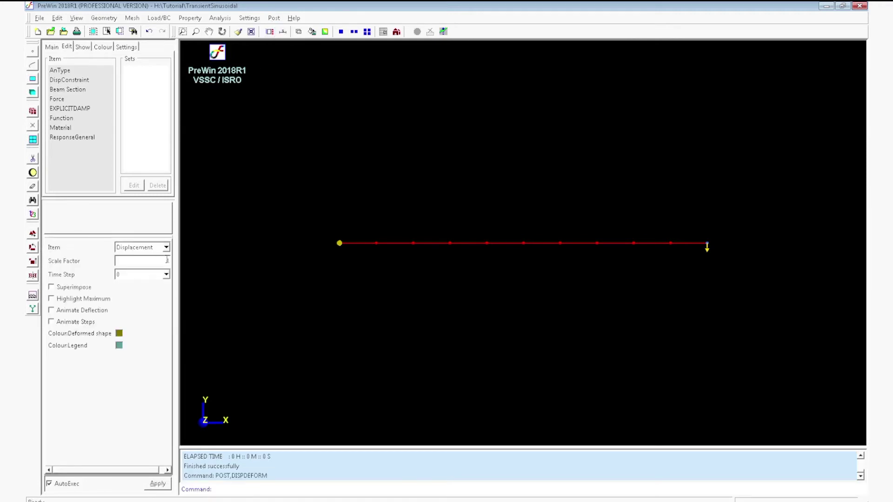
{"action": "left_click", "coordinate": [91, 291]}
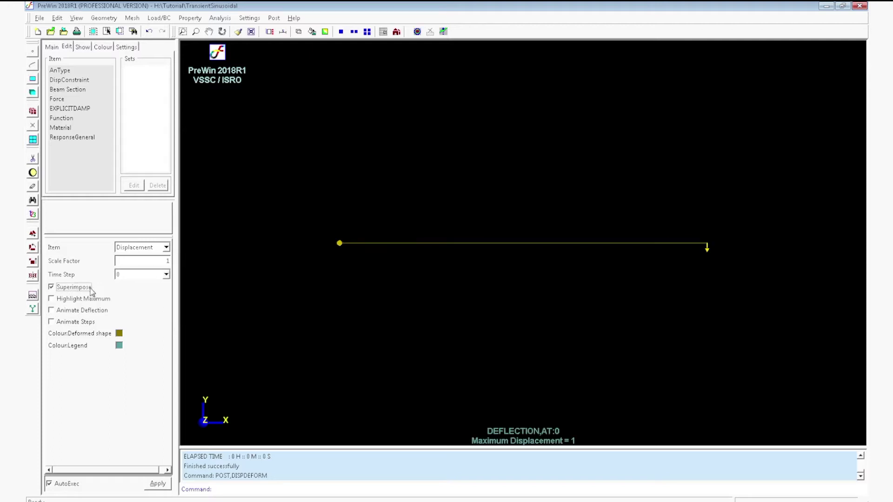
{"action": "left_click", "coordinate": [166, 275]}
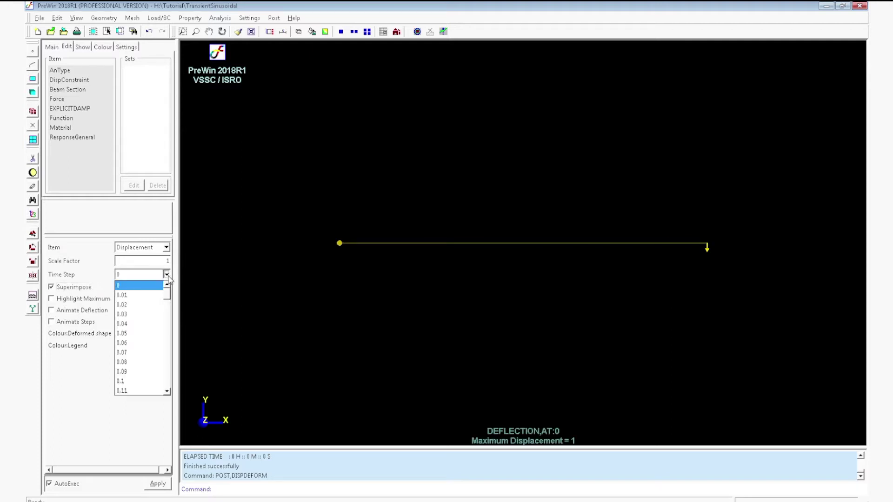
{"action": "left_click", "coordinate": [129, 295]}
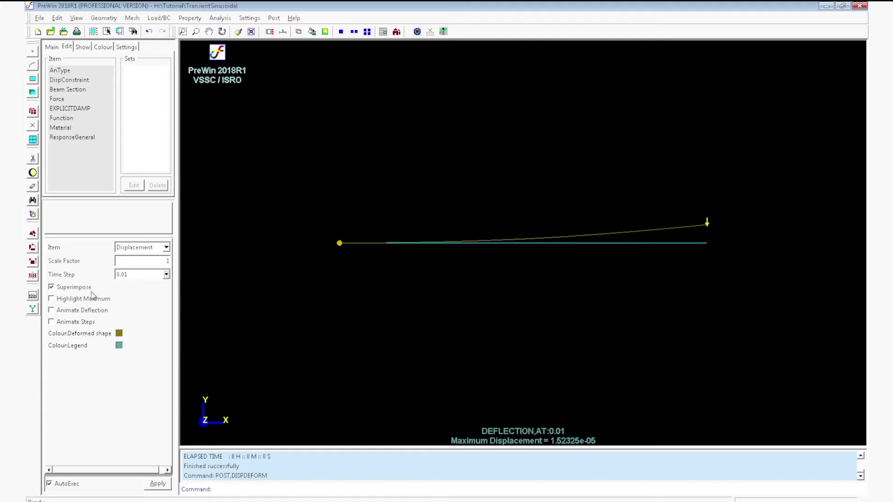
{"action": "left_click", "coordinate": [274, 17]}
{"action": "mouse_move", "coordinate": [288, 49]}
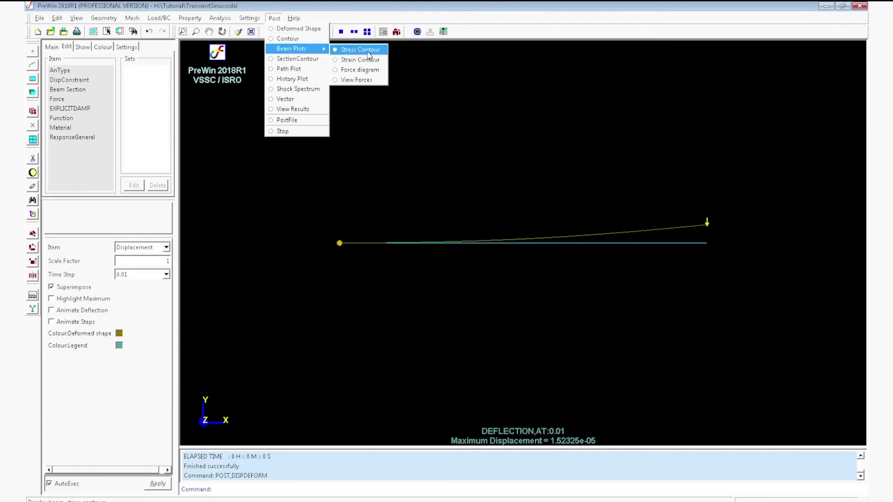
Step: Clear the deformed shape and draw the axial beam force diagram
{"action": "left_click", "coordinate": [367, 71]}
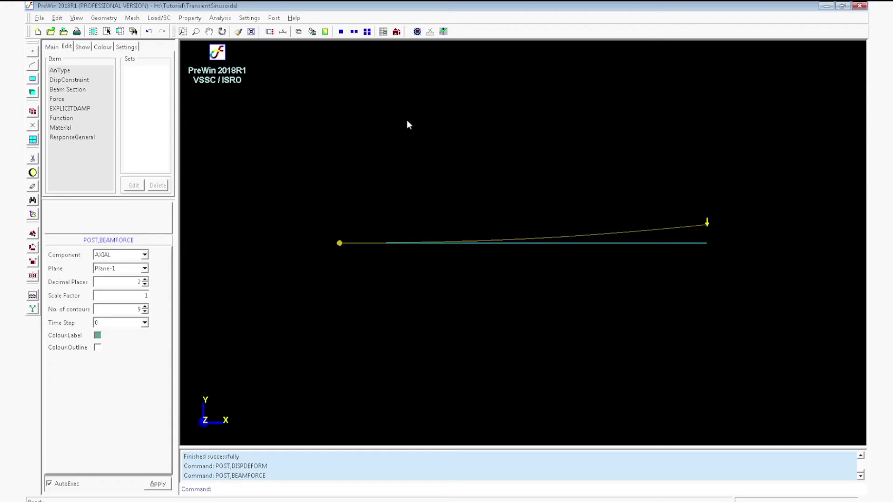
{"action": "left_click", "coordinate": [417, 32]}
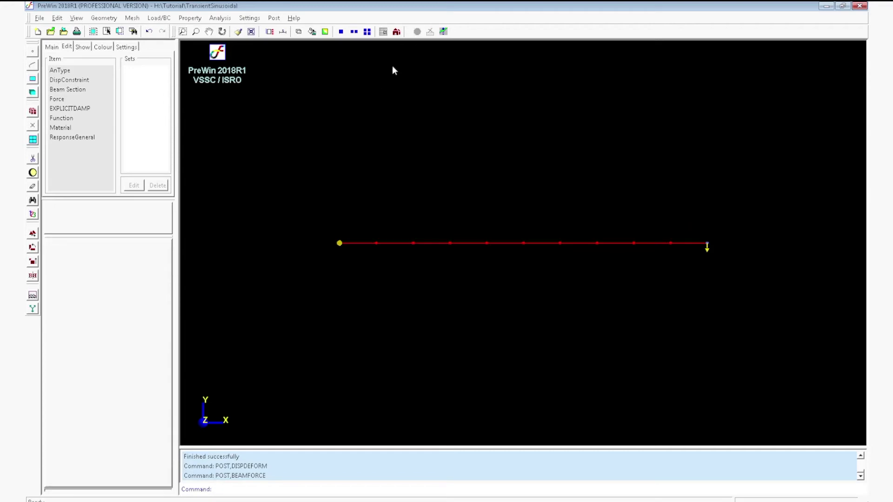
{"action": "left_click", "coordinate": [274, 18]}
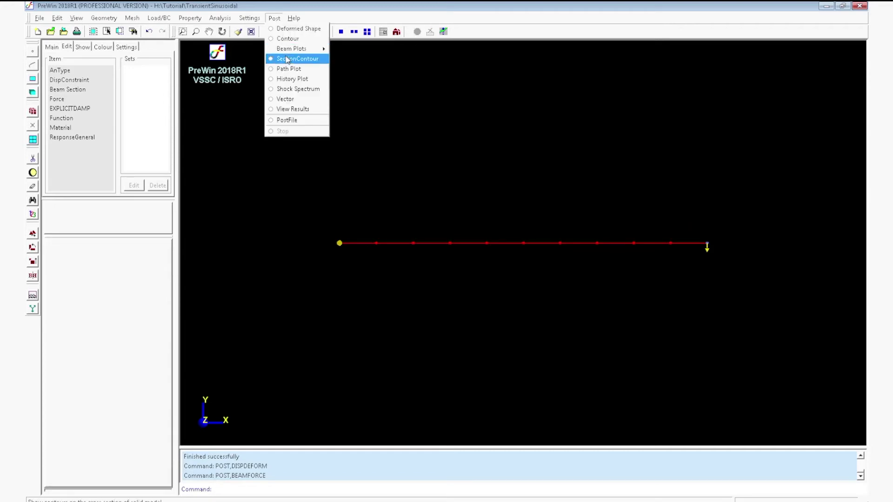
{"action": "mouse_move", "coordinate": [297, 49]}
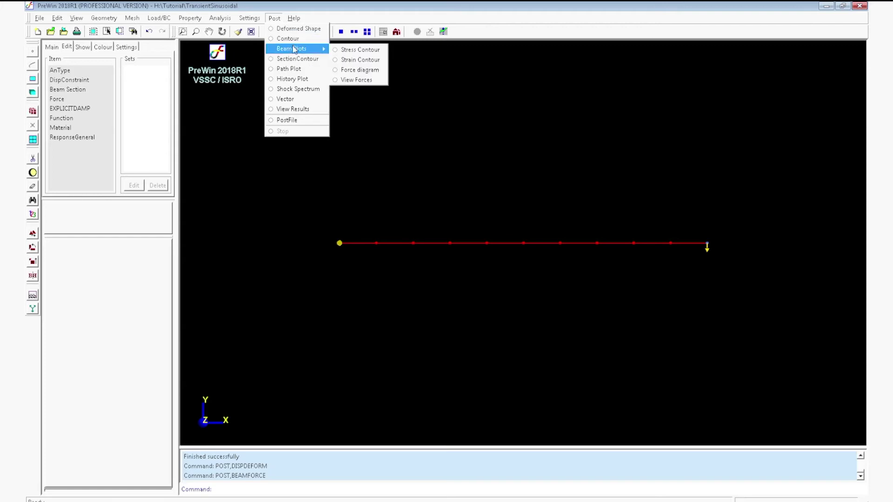
{"action": "left_click", "coordinate": [368, 71]}
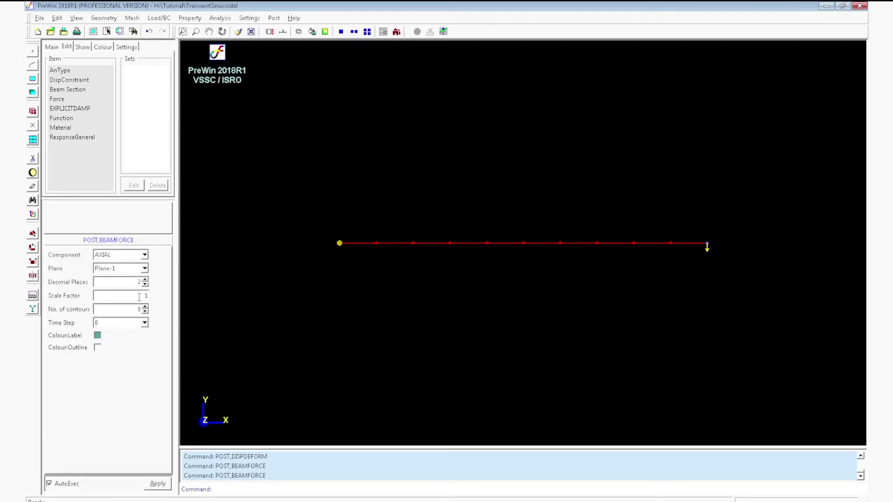
{"action": "left_click", "coordinate": [154, 484]}
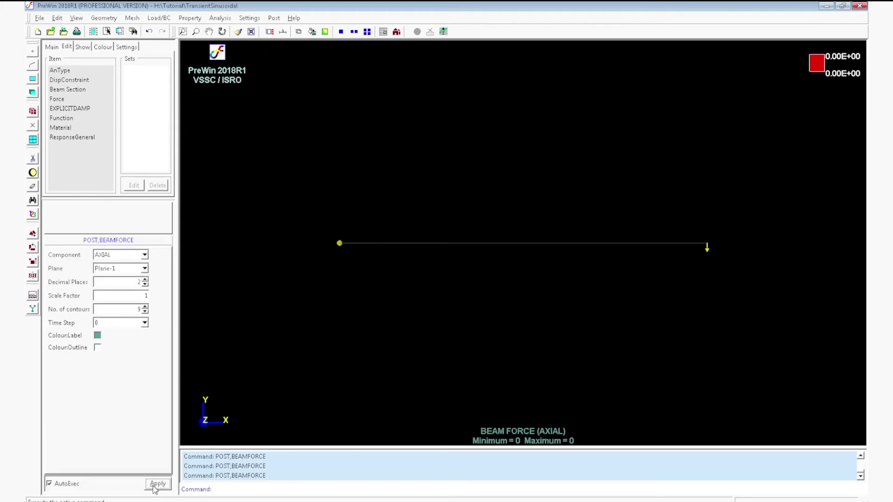
Step: Redraw the axial force diagram at times 0.01 and 0.25, then clear the plot
{"action": "left_click", "coordinate": [147, 325]}
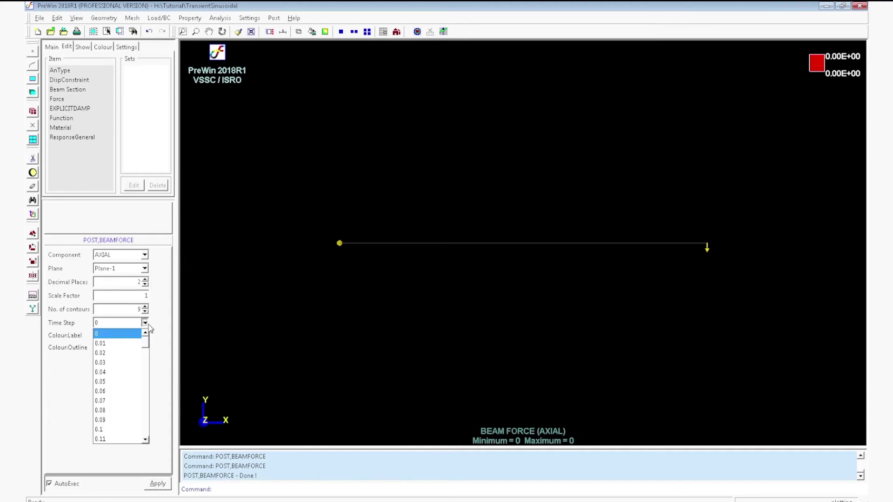
{"action": "left_click", "coordinate": [130, 345]}
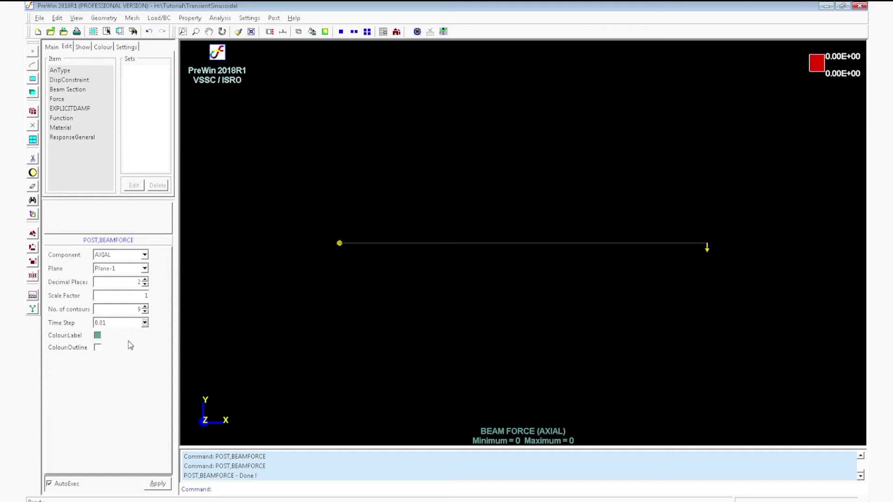
{"action": "left_click", "coordinate": [158, 485]}
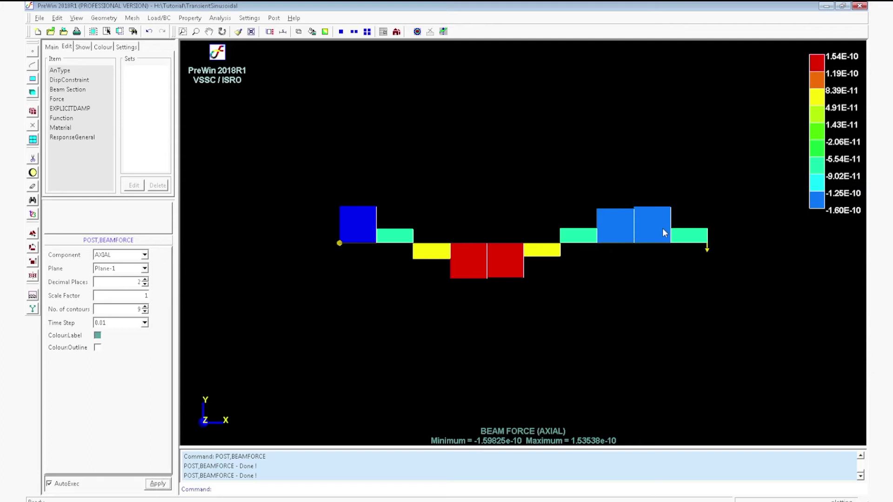
{"action": "left_click", "coordinate": [144, 323]}
{"action": "left_click_drag", "start_coordinate": [146, 338], "coordinate": [147, 368]}
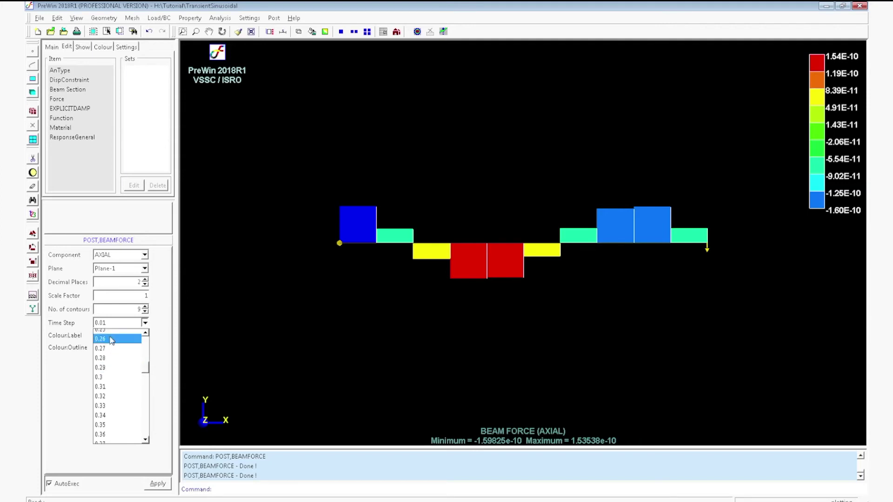
{"action": "left_click", "coordinate": [112, 335]}
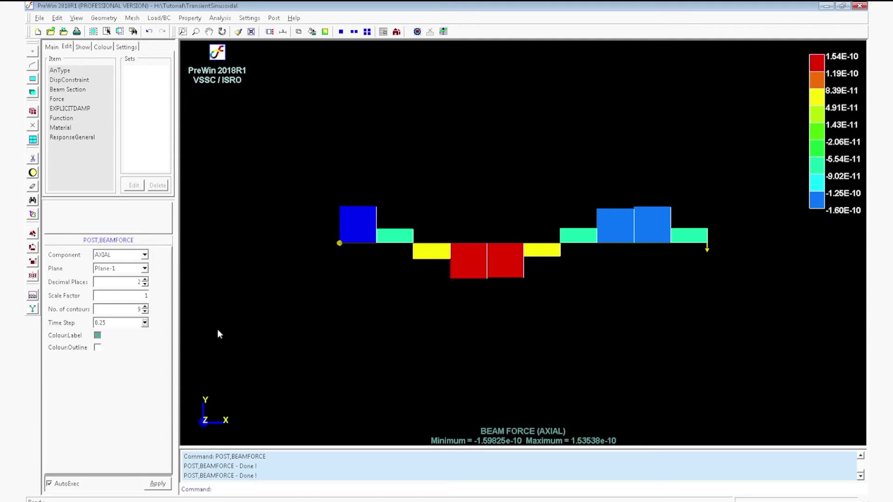
{"action": "left_click", "coordinate": [157, 483]}
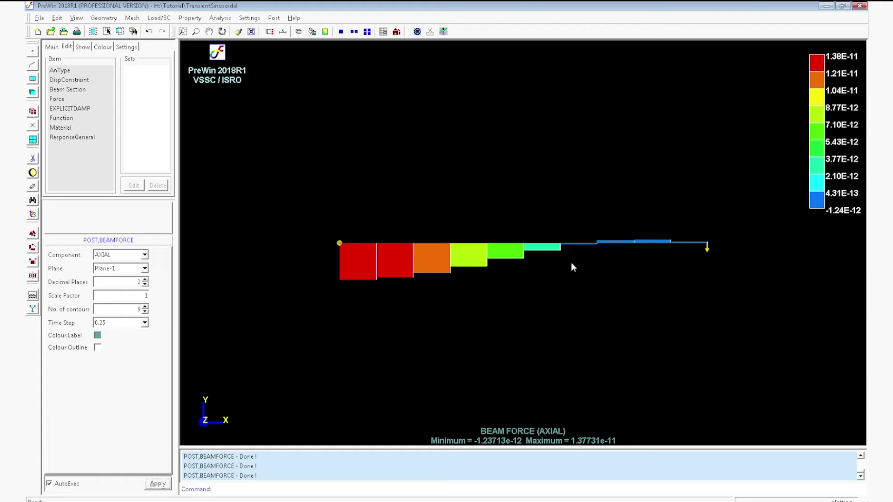
{"action": "left_click", "coordinate": [417, 32]}
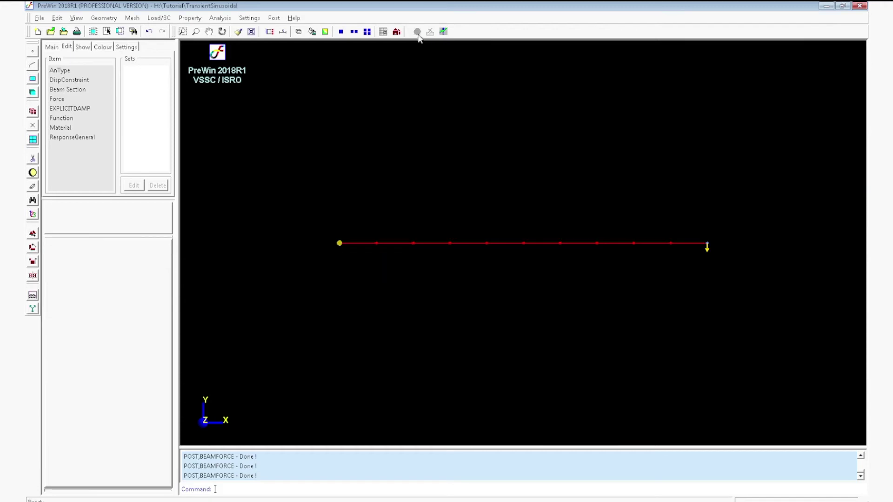
Step: Create a history plot of TY displacement at tip node 11
{"action": "left_click", "coordinate": [271, 18]}
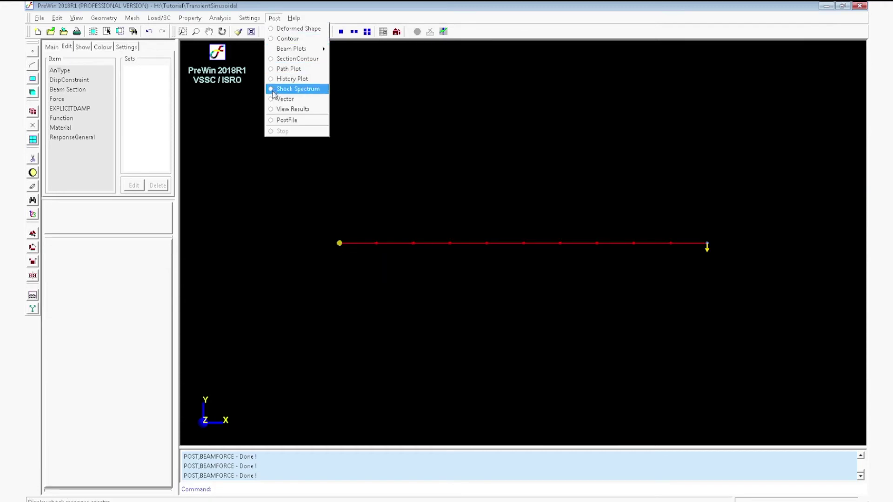
{"action": "left_click", "coordinate": [292, 79]}
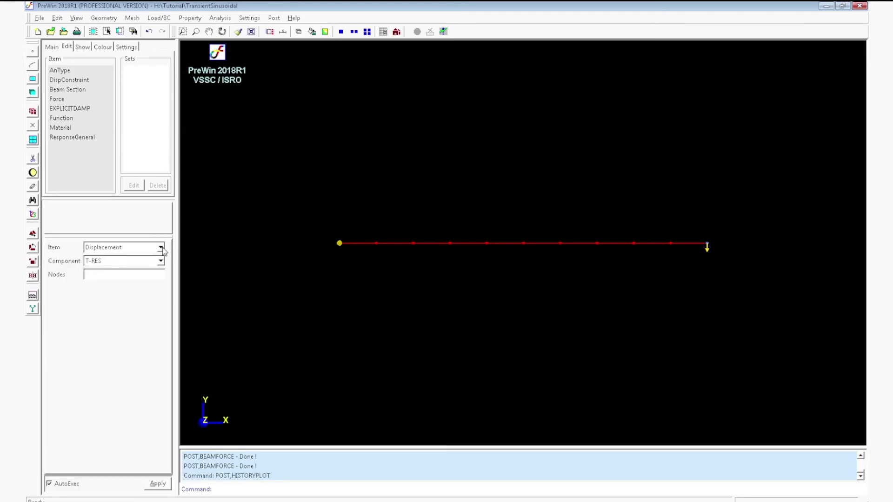
{"action": "left_click", "coordinate": [153, 275]}
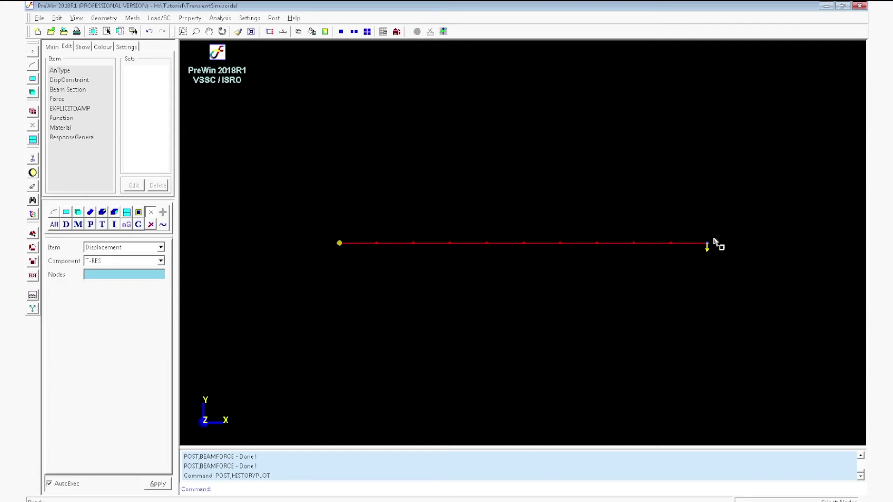
{"action": "left_click", "coordinate": [702, 245]}
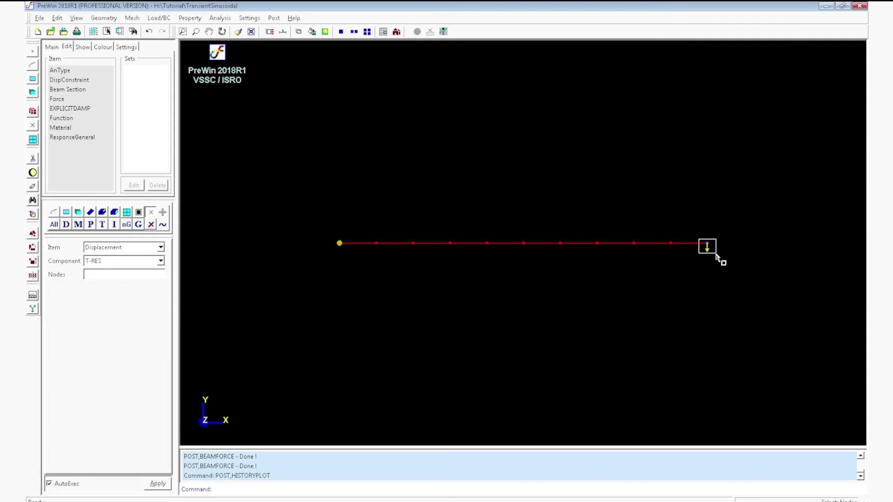
{"action": "left_click", "coordinate": [161, 262]}
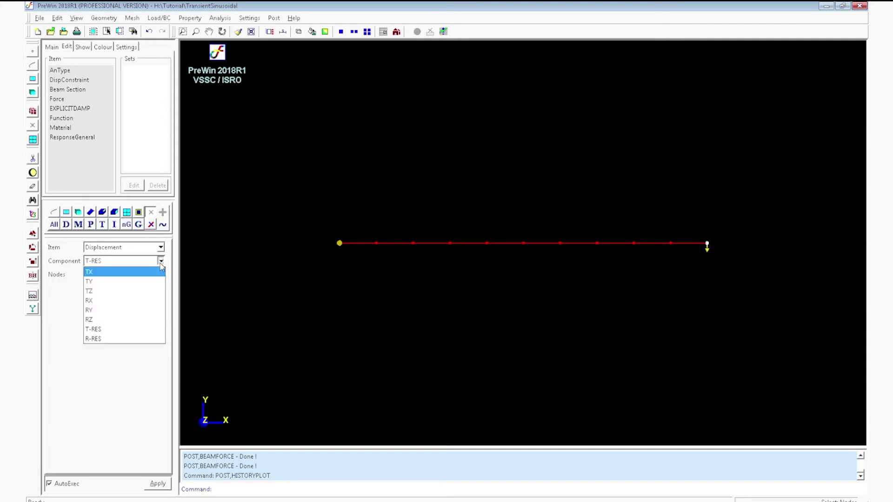
{"action": "left_click", "coordinate": [130, 281]}
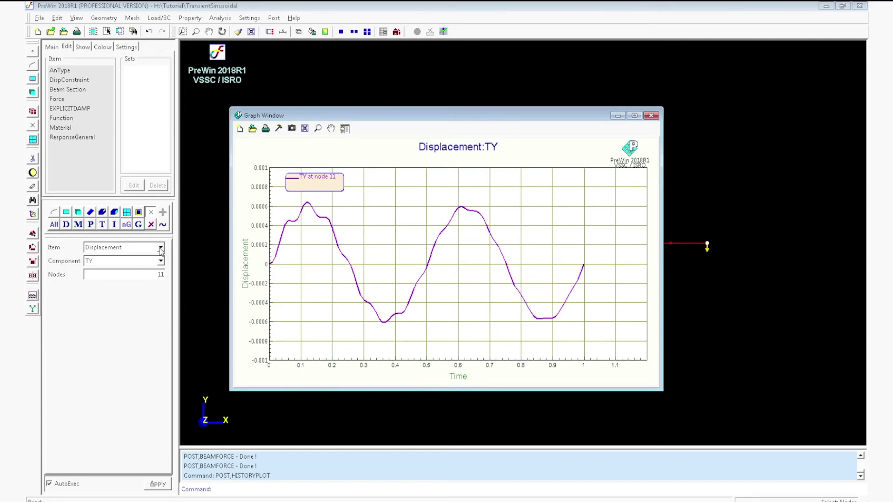
Step: Re-plot node 11's TY history as Velocity, then Acceleration, and close the graph window
{"action": "left_click", "coordinate": [160, 247]}
{"action": "left_click", "coordinate": [139, 263]}
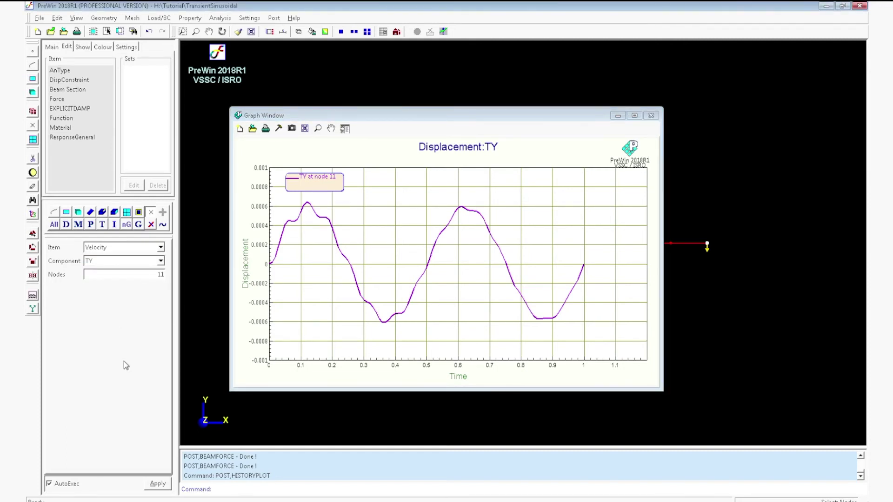
{"action": "left_click", "coordinate": [161, 484]}
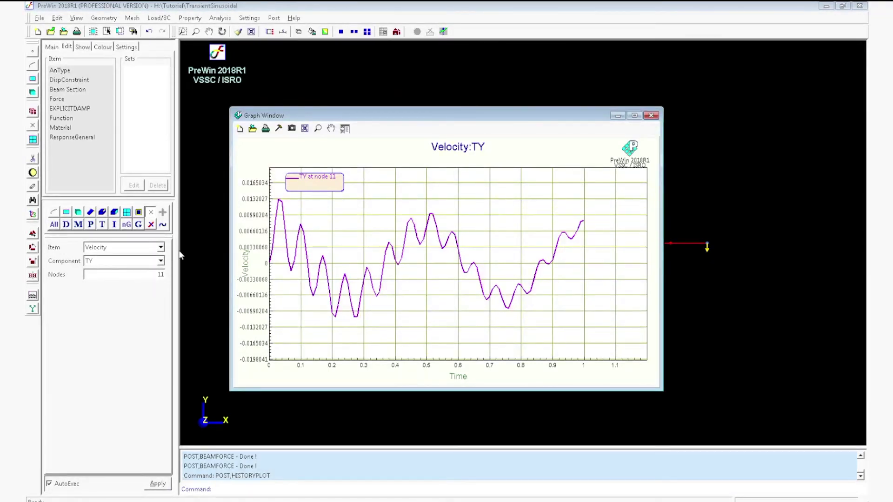
{"action": "left_click", "coordinate": [160, 247]}
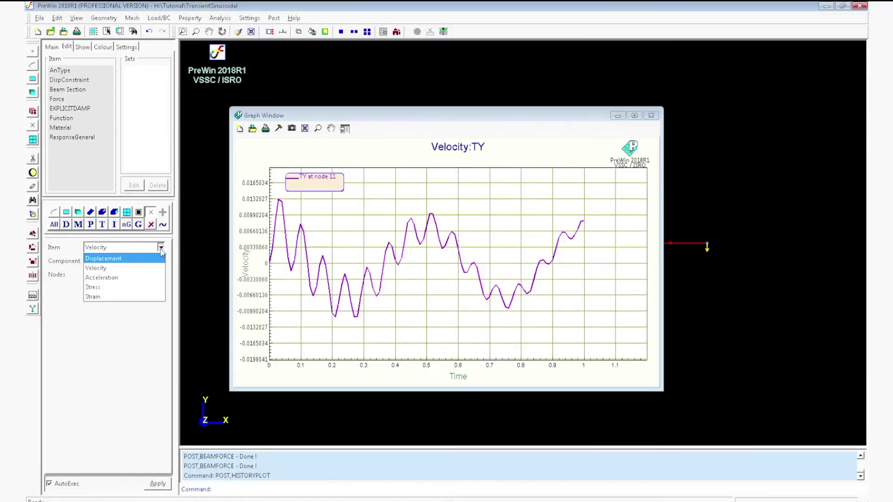
{"action": "left_click", "coordinate": [151, 276]}
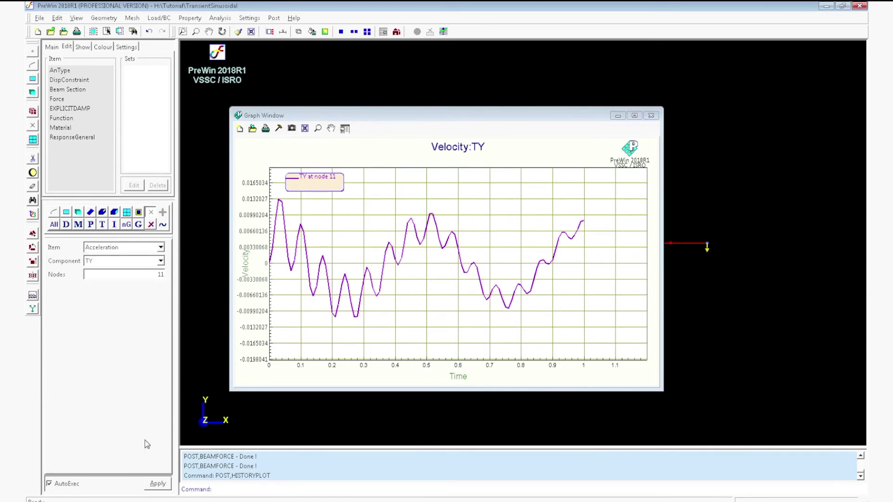
{"action": "left_click", "coordinate": [157, 485]}
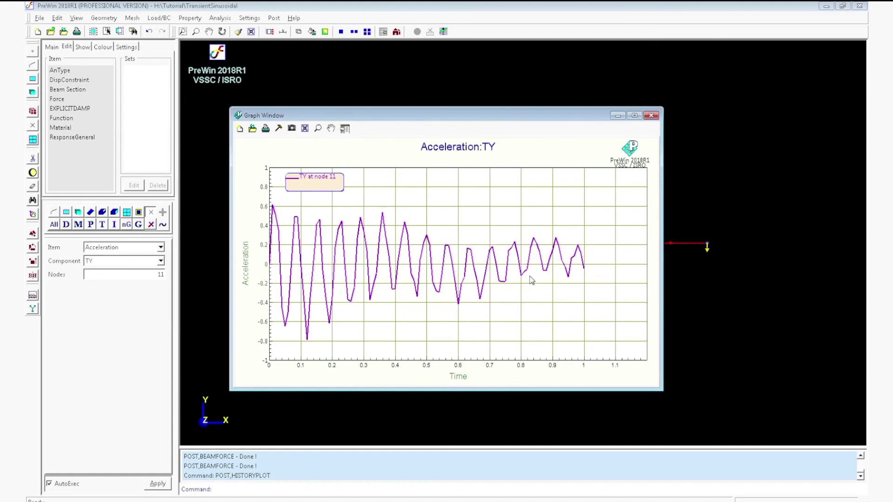
{"action": "left_click", "coordinate": [650, 115]}
{"action": "left_click", "coordinate": [274, 17]}
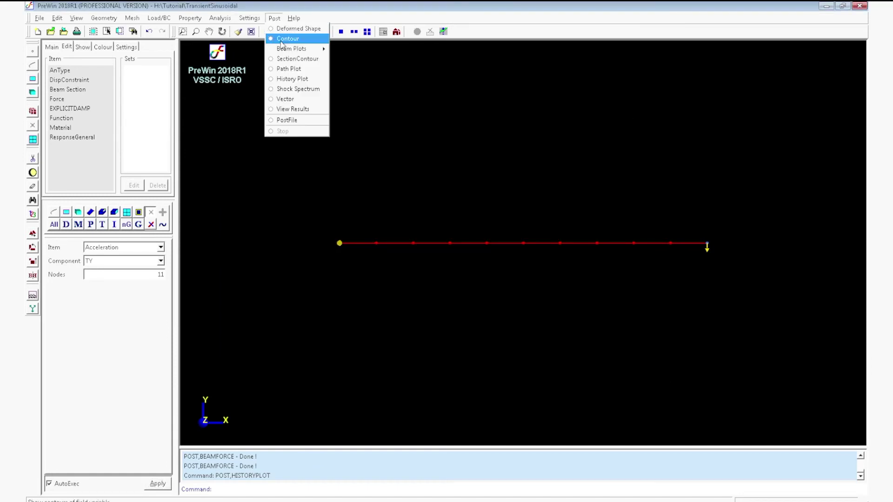
Step: Draw displacement vectors on all beam nodes at time 0.07, then return to the front view
{"action": "left_click", "coordinate": [284, 99]}
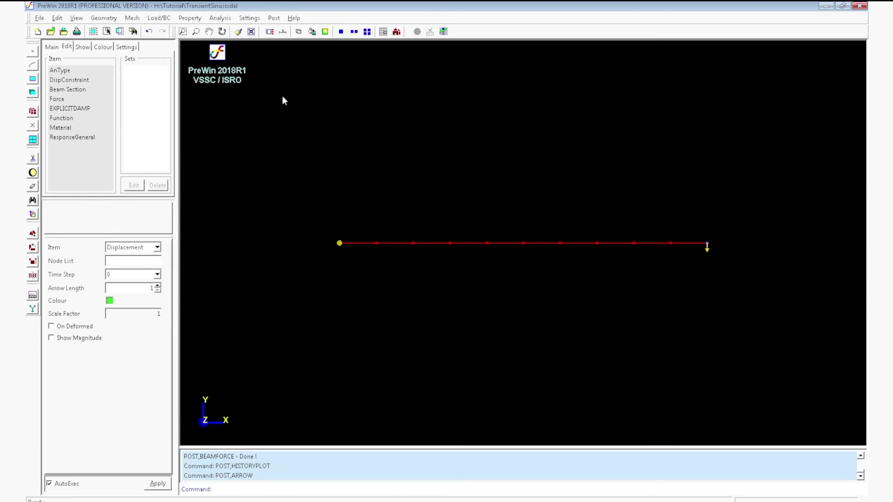
{"action": "left_click", "coordinate": [152, 261]}
{"action": "left_click_drag", "start_coordinate": [292, 227], "coordinate": [739, 305]}
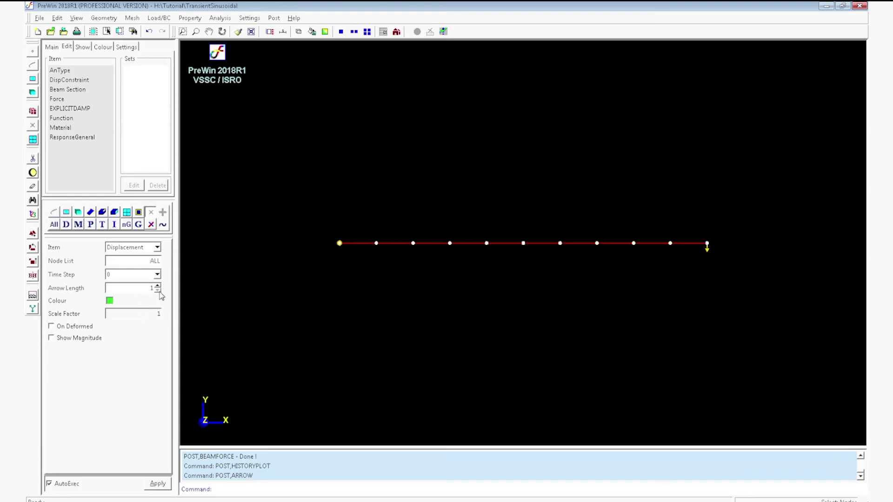
{"action": "left_click", "coordinate": [158, 275]}
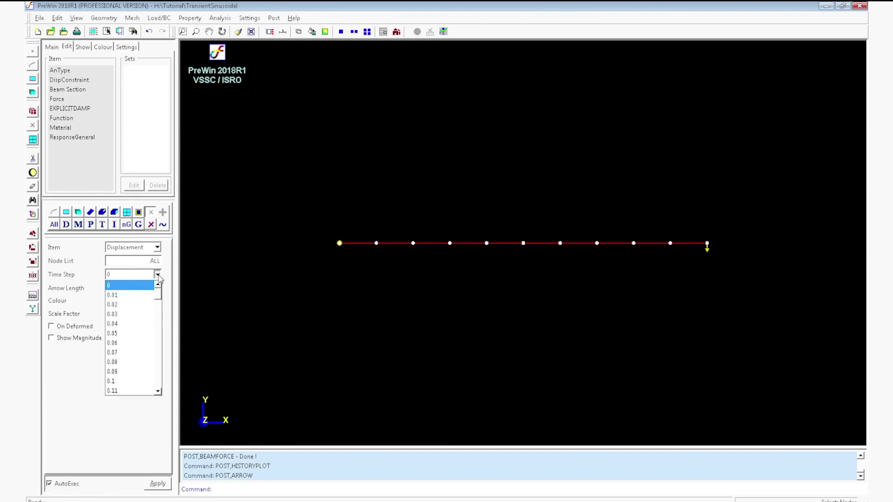
{"action": "left_click", "coordinate": [129, 352]}
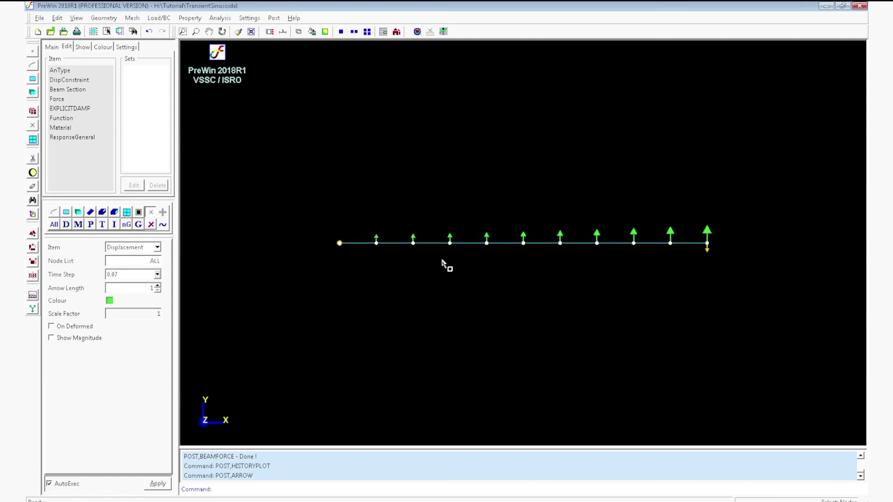
{"action": "middle_click_drag", "start_coordinate": [442, 263], "coordinate": [414, 91]}
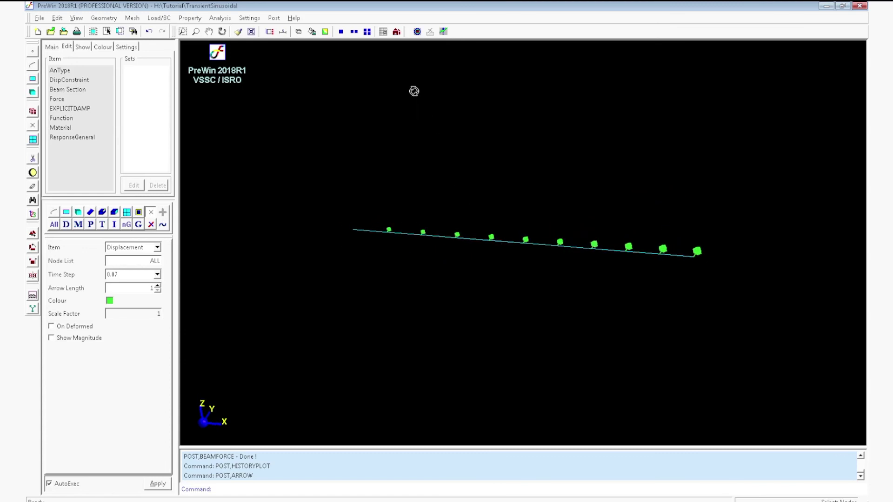
{"action": "left_click", "coordinate": [396, 31]}
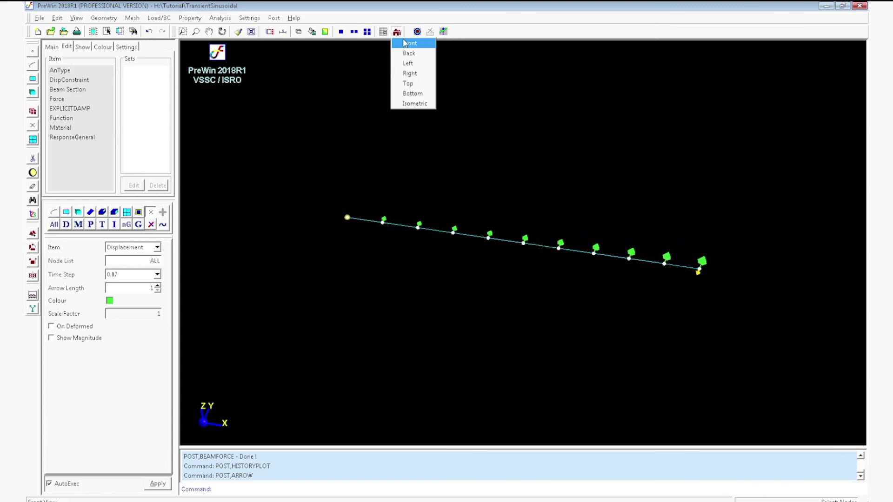
{"action": "left_click", "coordinate": [403, 44]}
Step: Redraw the displacement vectors at time steps 0.1 and 0.4
{"action": "left_click", "coordinate": [157, 274]}
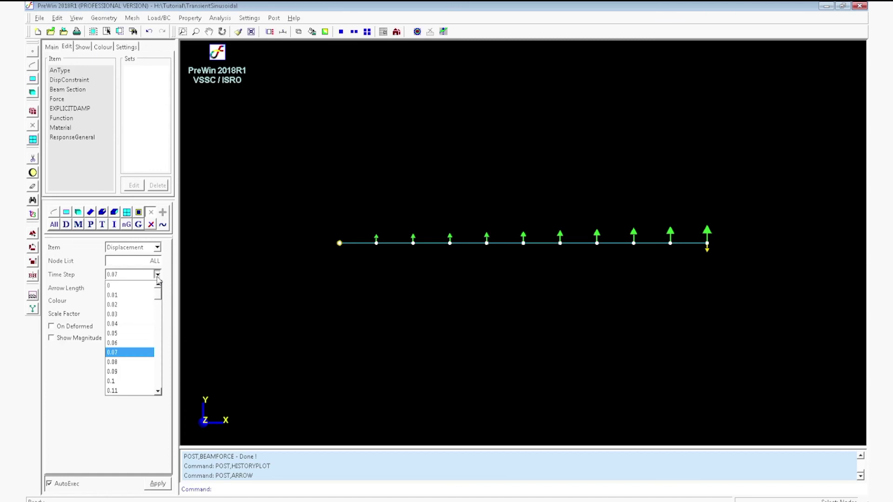
{"action": "left_click", "coordinate": [128, 381]}
{"action": "left_click", "coordinate": [157, 484]}
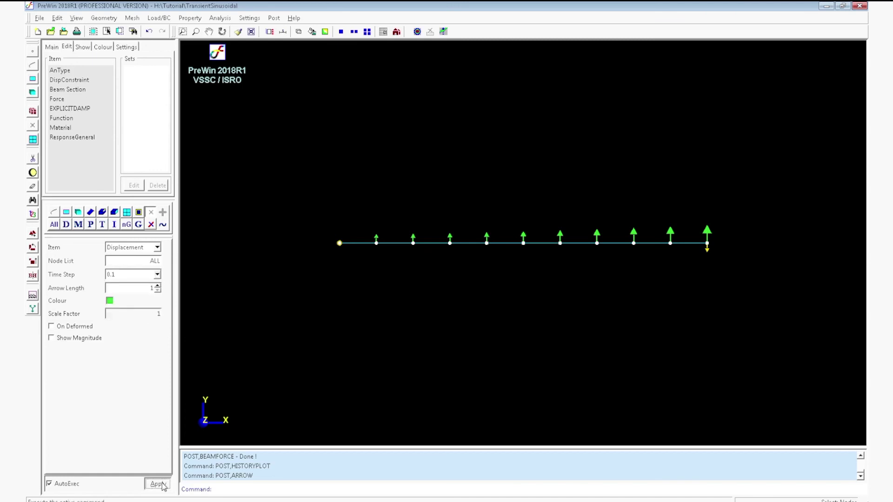
{"action": "left_click", "coordinate": [158, 274]}
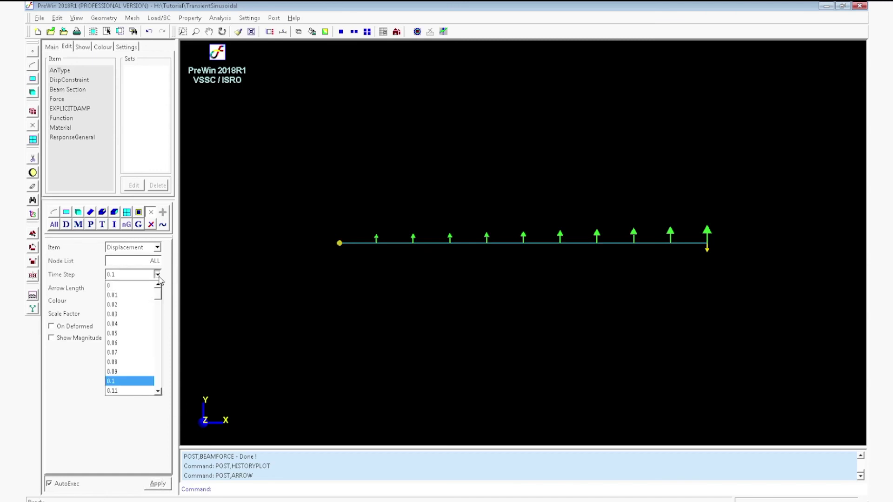
{"action": "scroll", "coordinate": [156, 325], "scroll_direction": "down", "scroll_amount": 7}
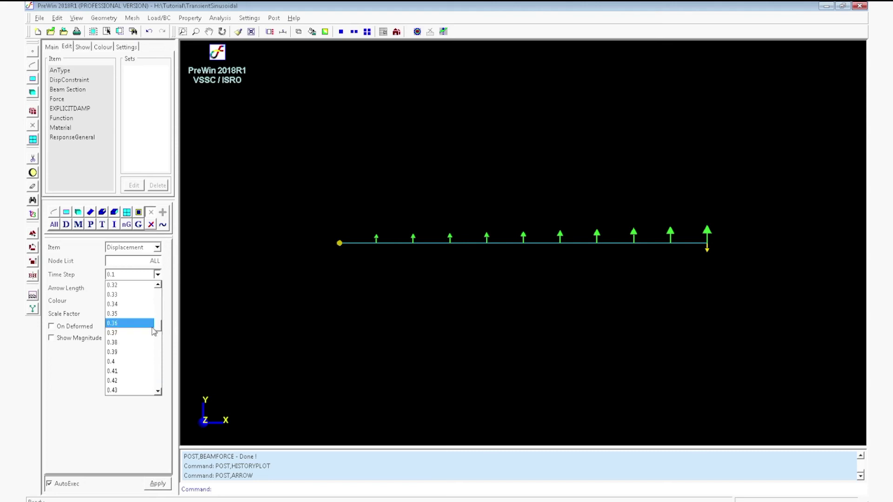
{"action": "left_click", "coordinate": [122, 361]}
{"action": "left_click", "coordinate": [164, 483]}
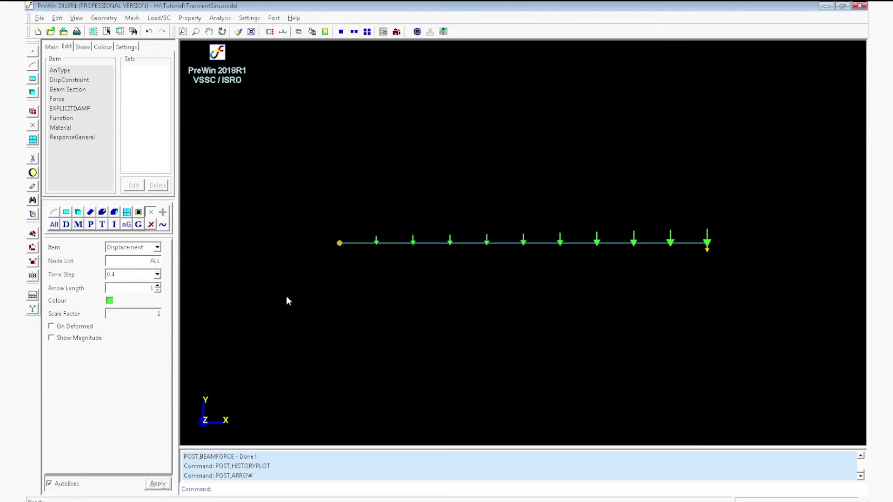
{"action": "left_click", "coordinate": [275, 18]}
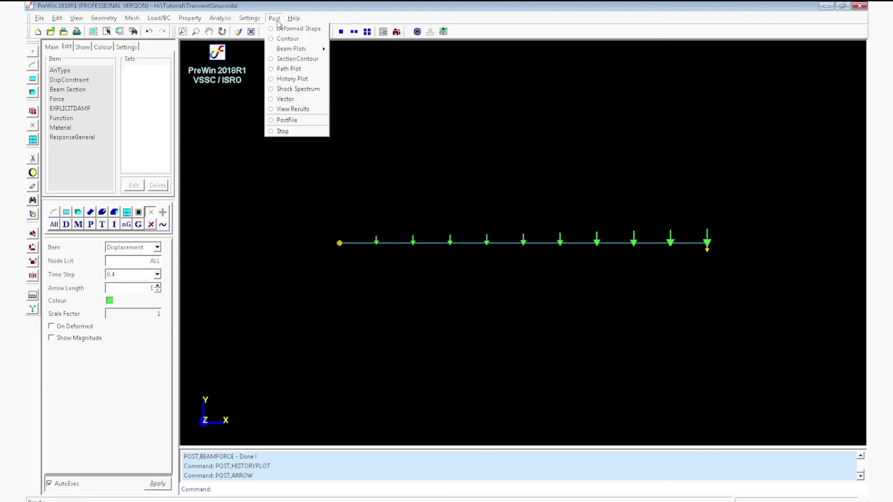
Step: Open the nodal Displacement results table at time 0.01 and select all its values
{"action": "left_click", "coordinate": [292, 109]}
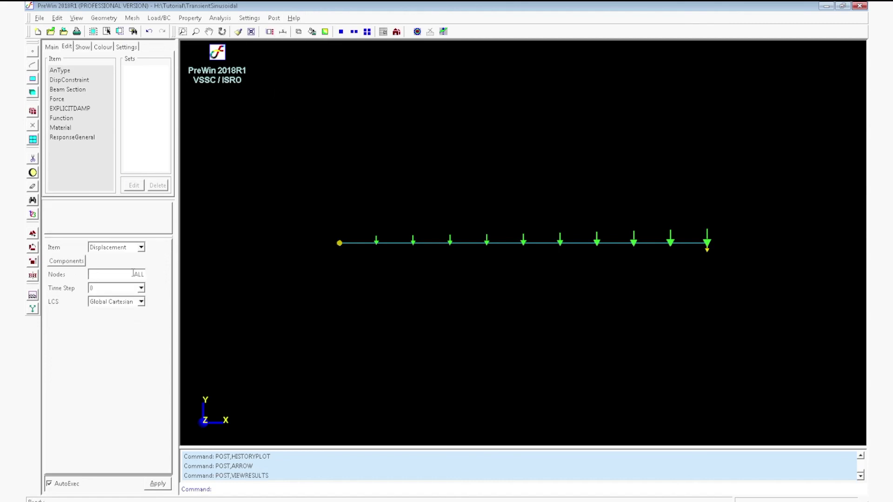
{"action": "left_click", "coordinate": [141, 289]}
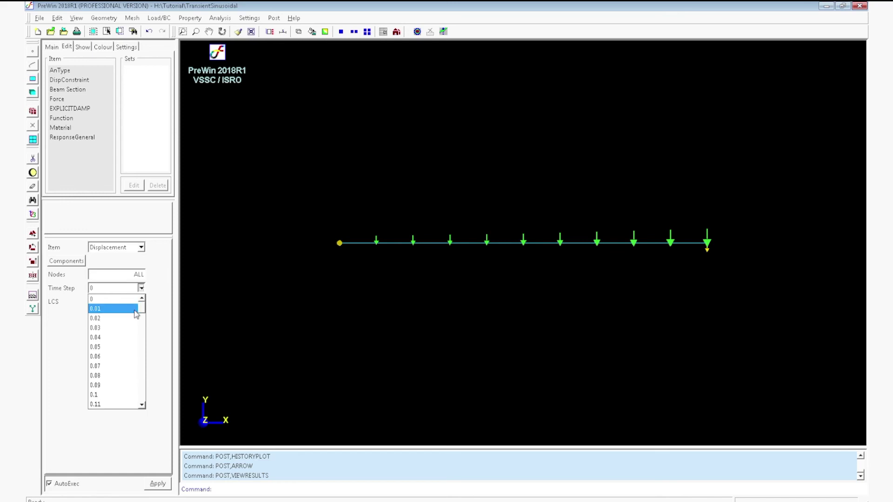
{"action": "left_click", "coordinate": [134, 311]}
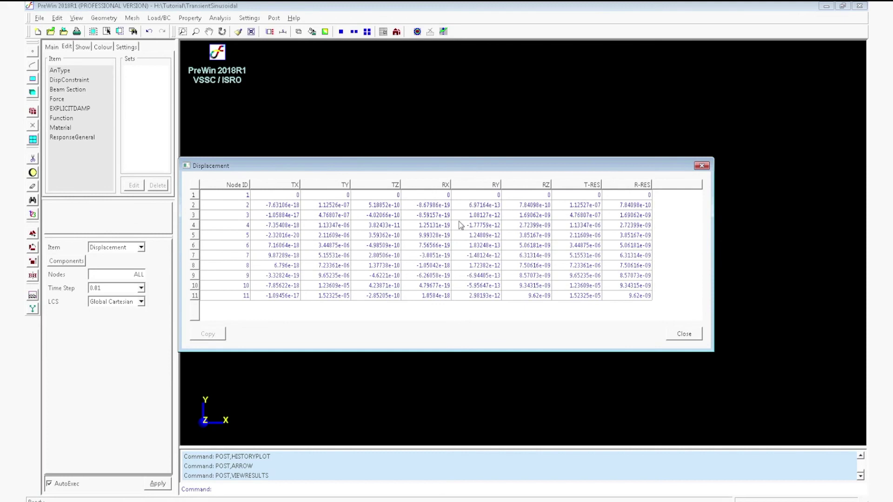
{"action": "left_click", "coordinate": [195, 185]}
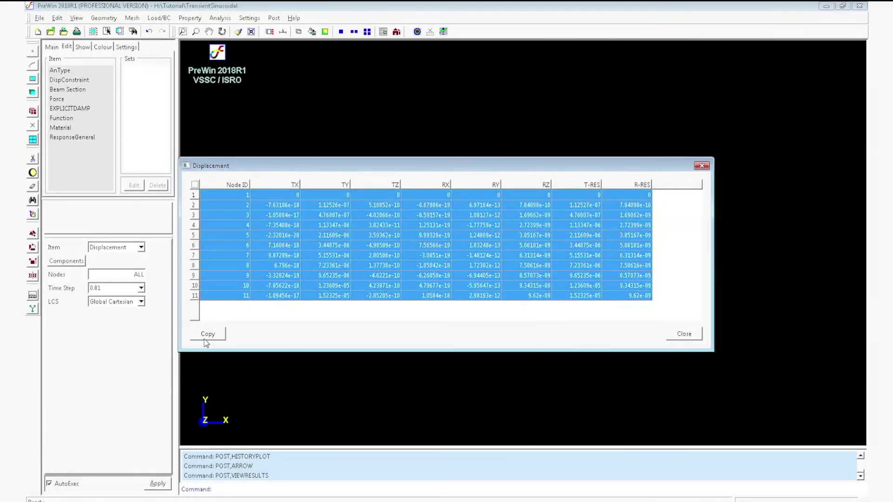